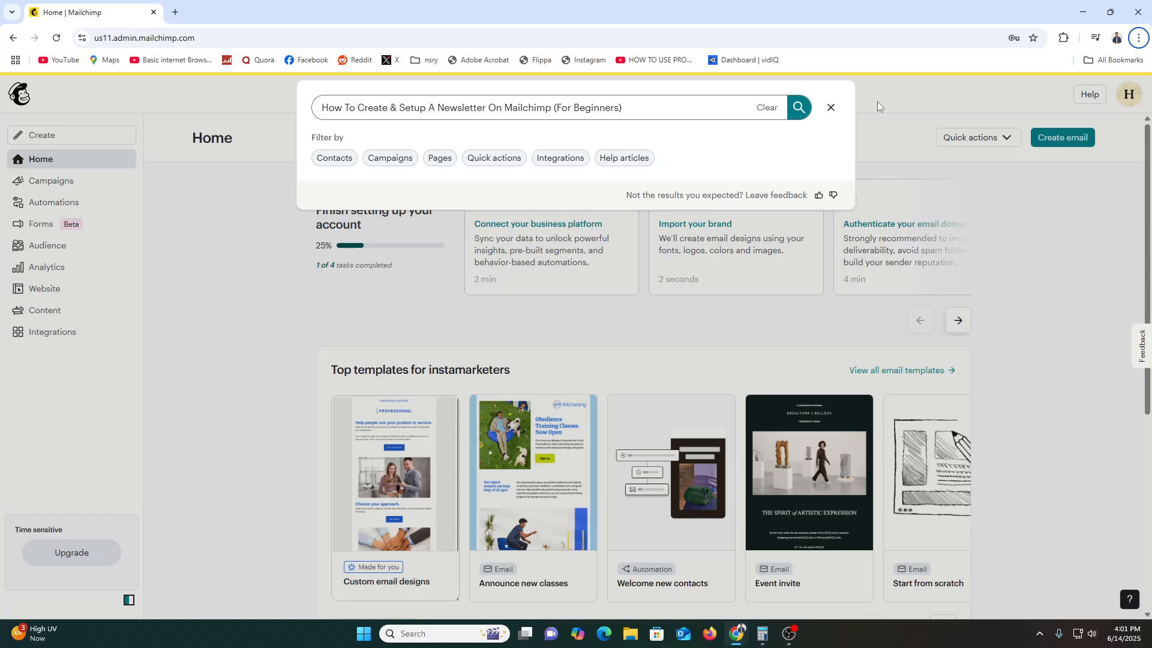
Dismiss the search overlay and open mailchimp.com in a new Incognito window.
{"action": "left_click", "coordinate": [1069, 313]}
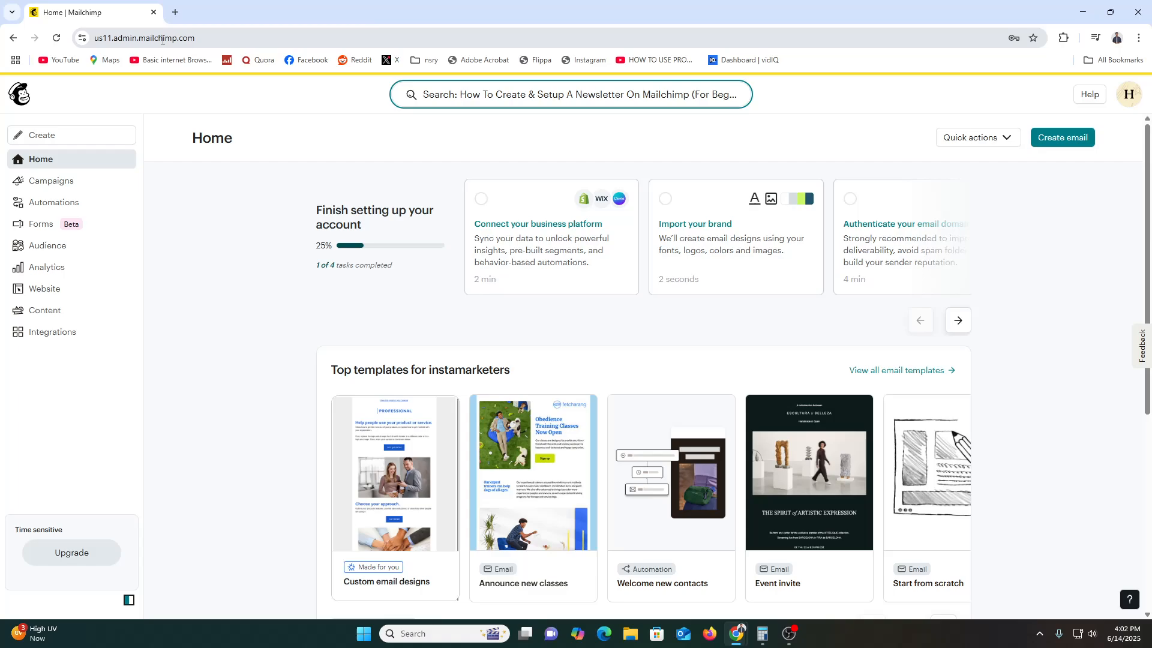
{"action": "left_click_drag", "start_coordinate": [138, 37], "coordinate": [288, 36]}
{"action": "key", "text": "ctrl+c"}
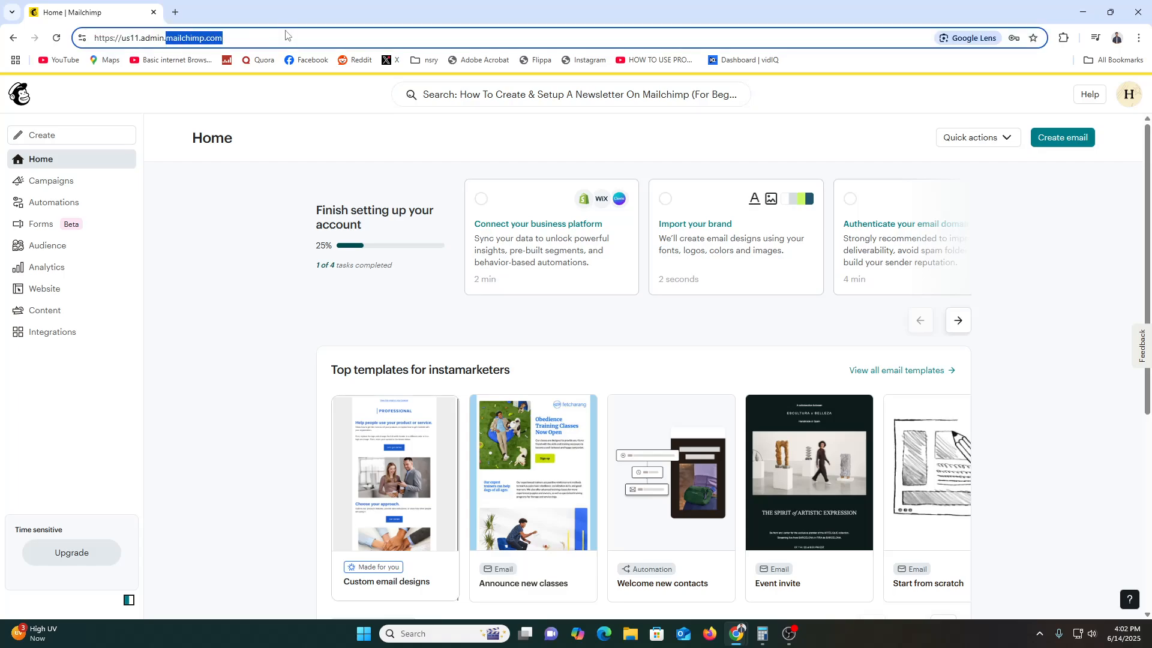
{"action": "left_click", "coordinate": [1139, 38]}
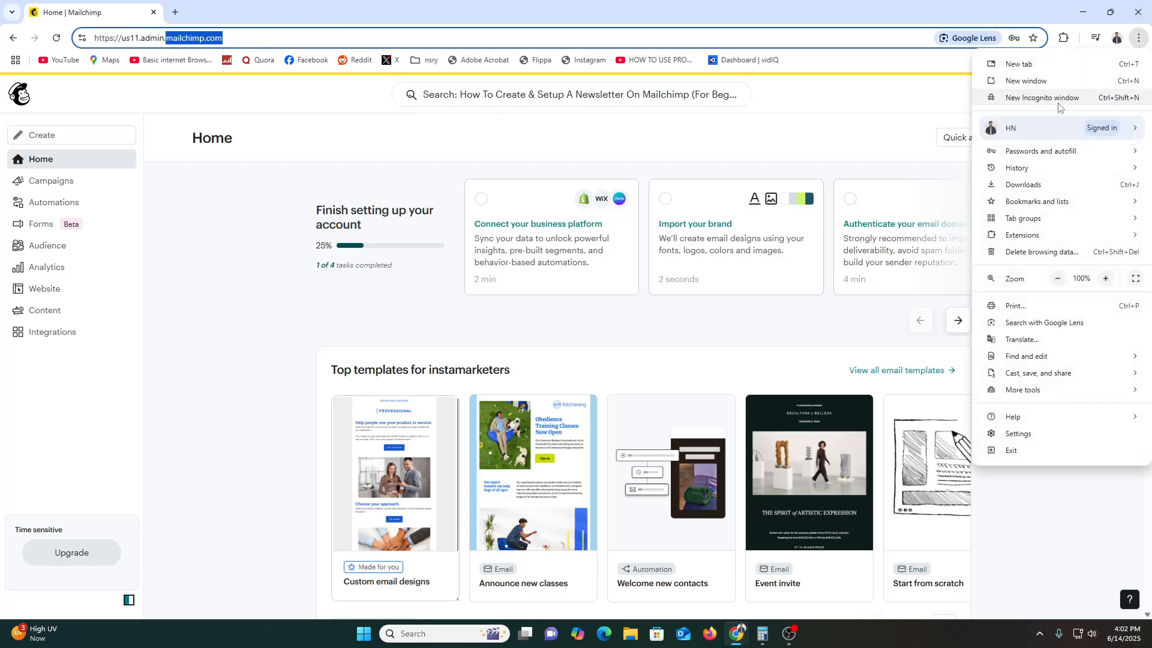
{"action": "left_click", "coordinate": [1062, 98]}
{"action": "key", "text": "ctrl+v"}
{"action": "key", "text": "Return"}
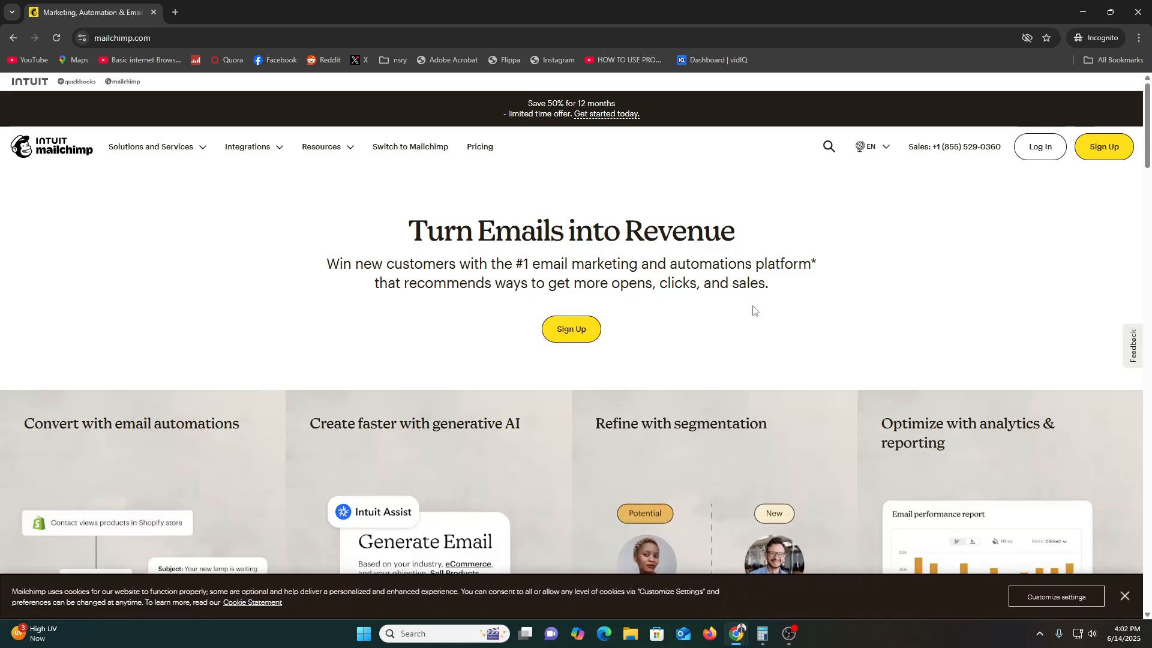
Browse the public homepage, follow its sign-up link to review the Standard and Premium pricing plans, and minimize the Incognito window.
{"action": "scroll", "coordinate": [221, 268], "scroll_direction": "down", "scroll_amount": 5}
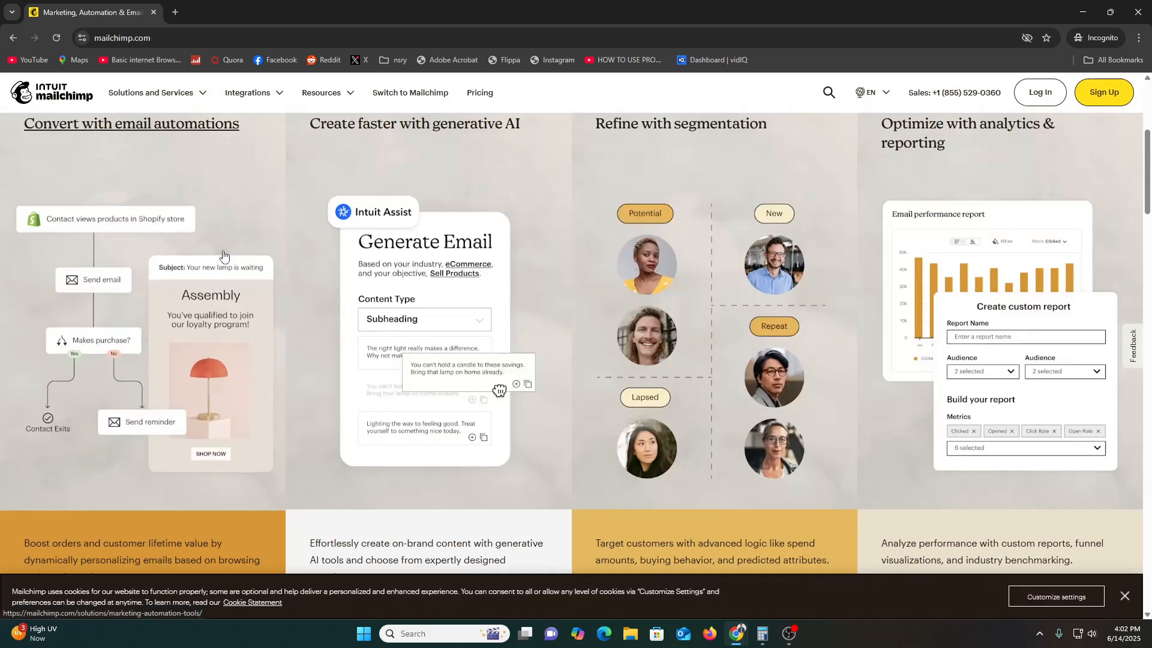
{"action": "scroll", "coordinate": [231, 275], "scroll_direction": "up", "scroll_amount": 4}
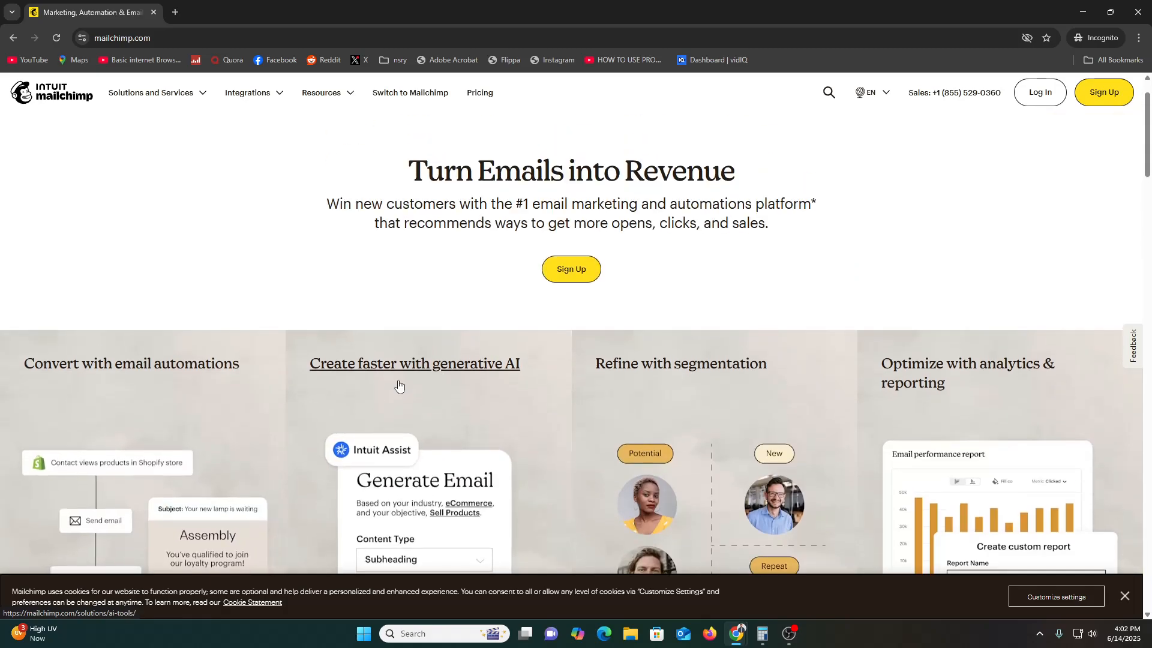
{"action": "scroll", "coordinate": [640, 309], "scroll_direction": "up", "scroll_amount": 1}
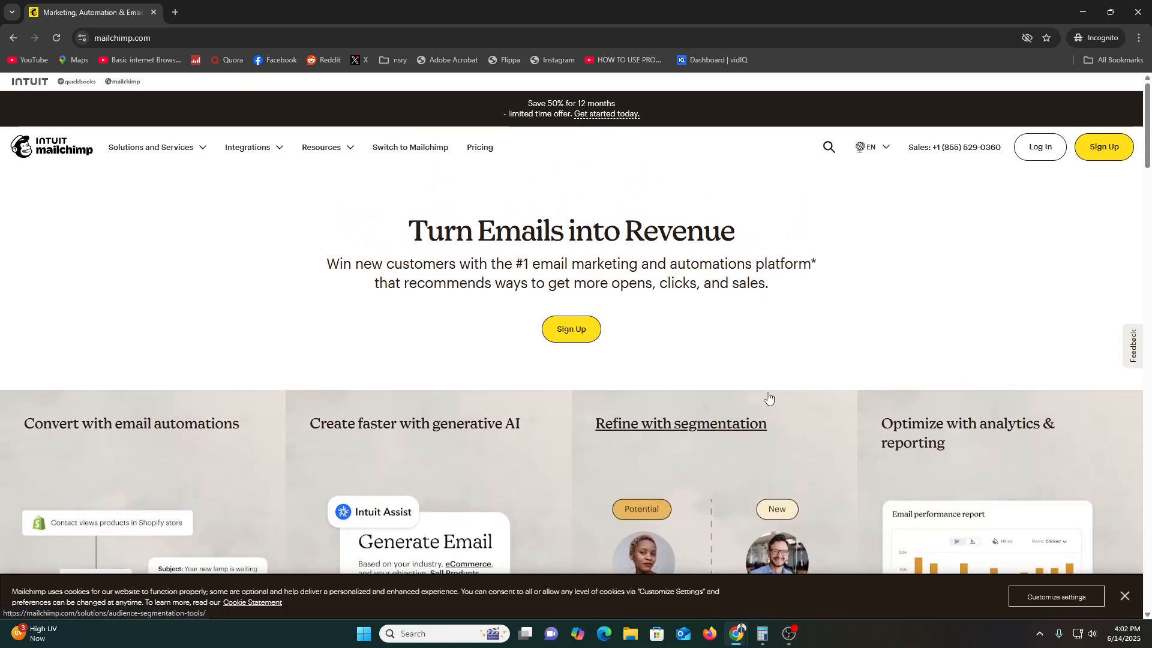
{"action": "left_click", "coordinate": [585, 351]}
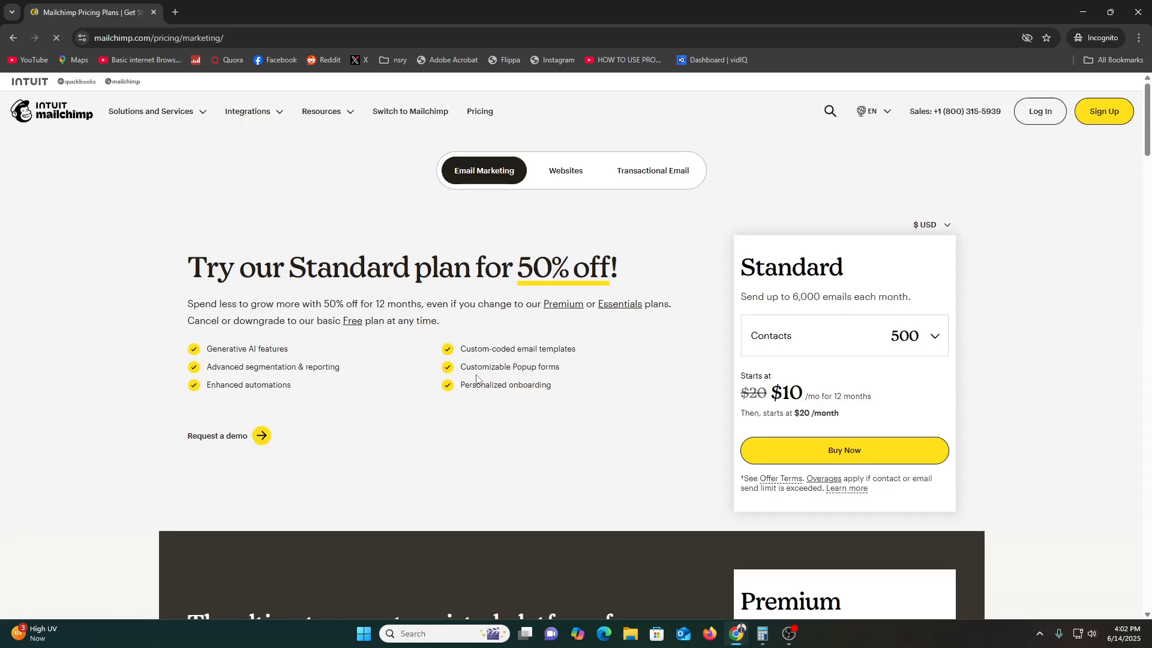
{"action": "scroll", "coordinate": [472, 336], "scroll_direction": "down", "scroll_amount": 3}
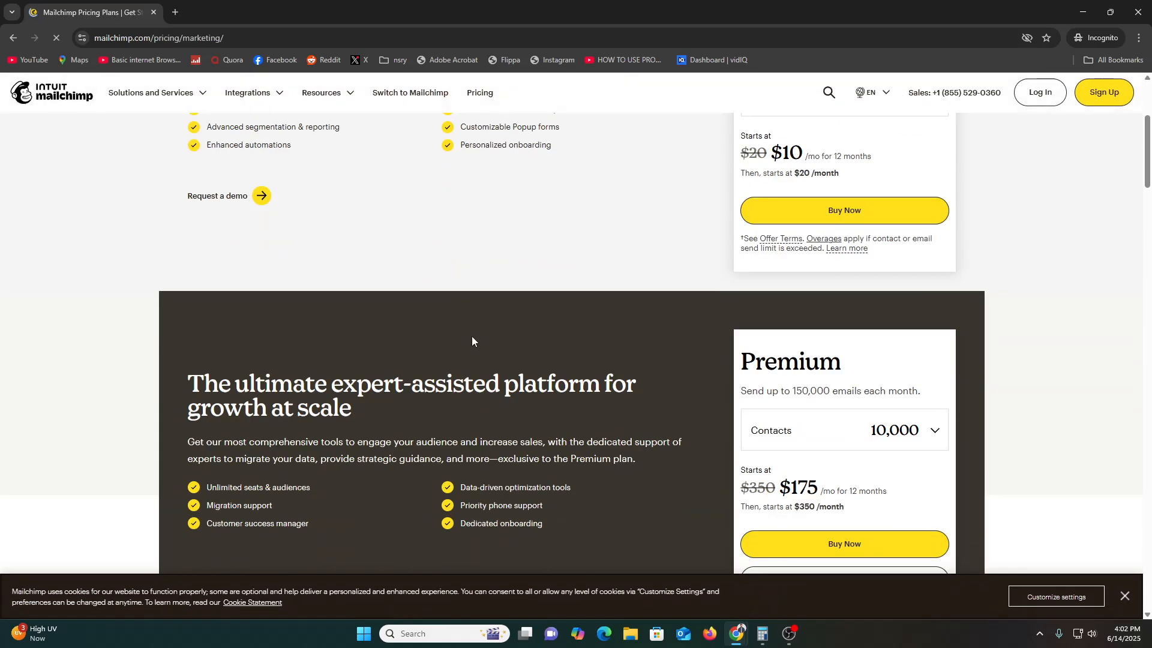
{"action": "scroll", "coordinate": [472, 327], "scroll_direction": "up", "scroll_amount": 3}
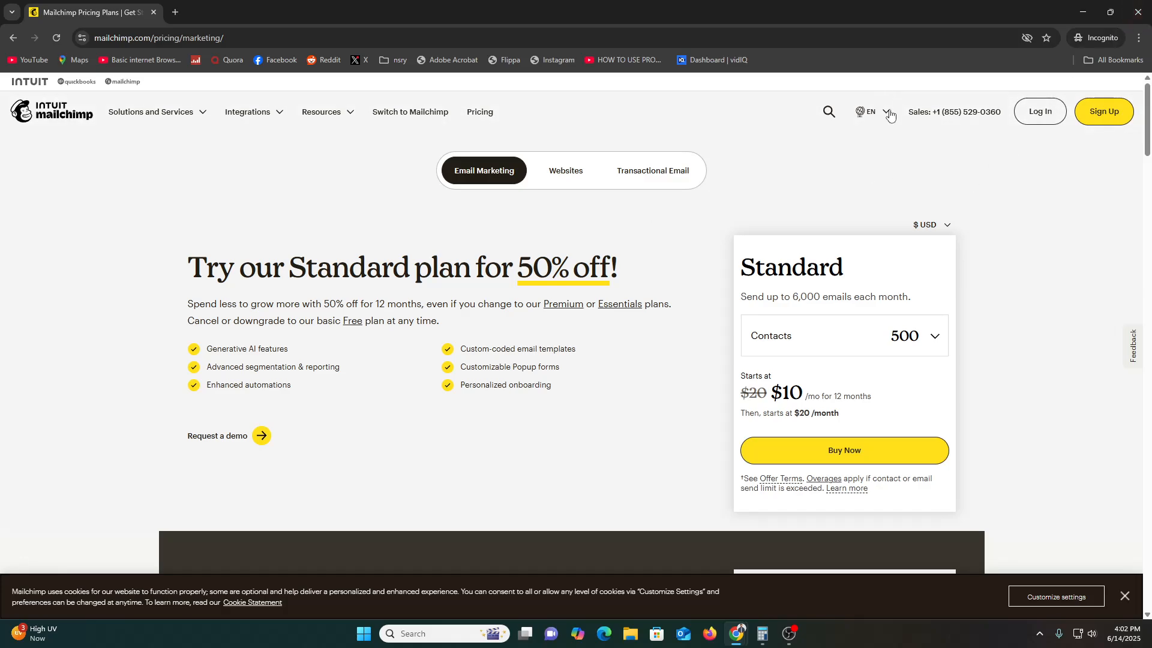
{"action": "left_click", "coordinate": [1083, 7]}
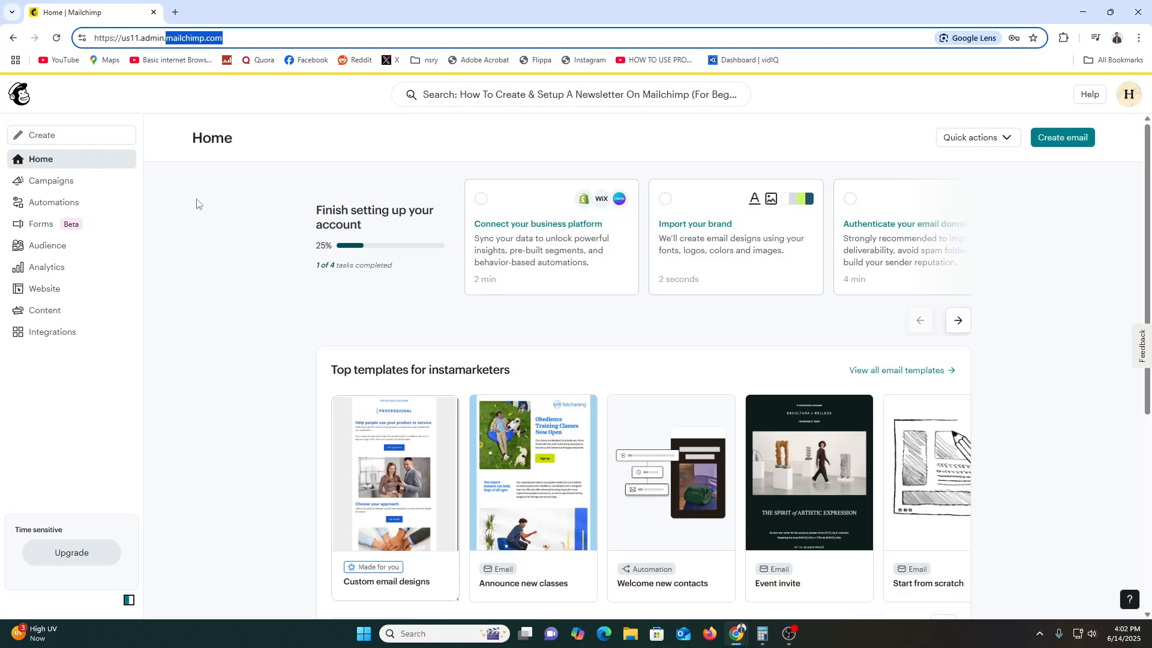
Review the Home dashboard's account setup tasks, top email templates and custom popup form sections.
{"action": "left_click_drag", "start_coordinate": [324, 211], "coordinate": [408, 212]}
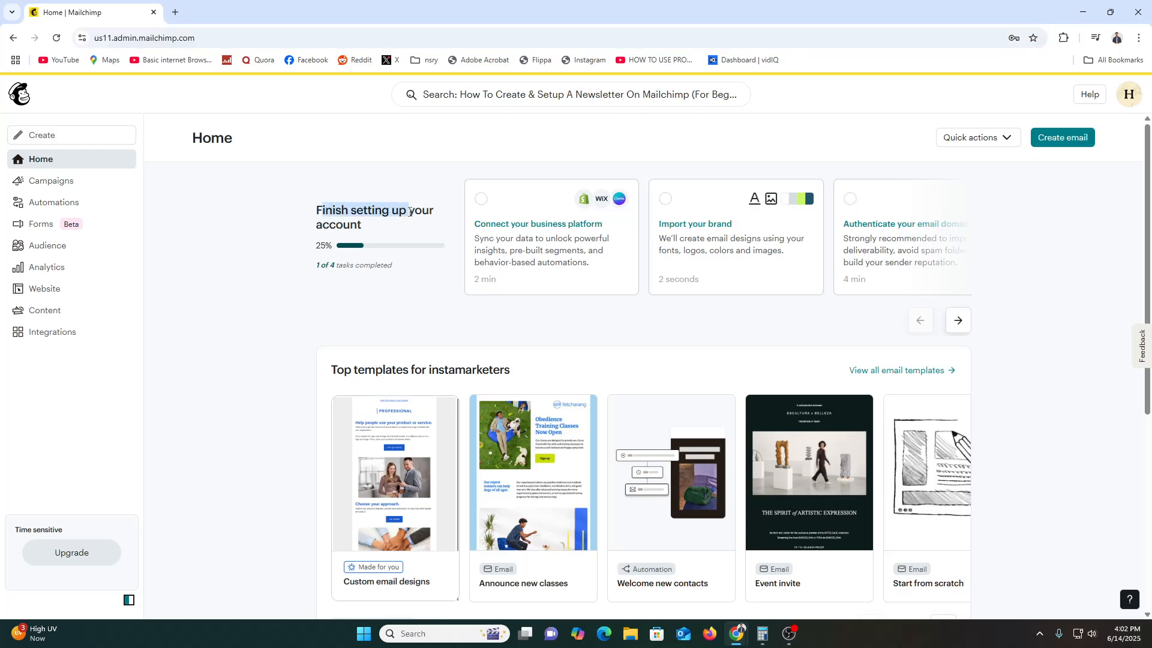
{"action": "left_click", "coordinate": [359, 236]}
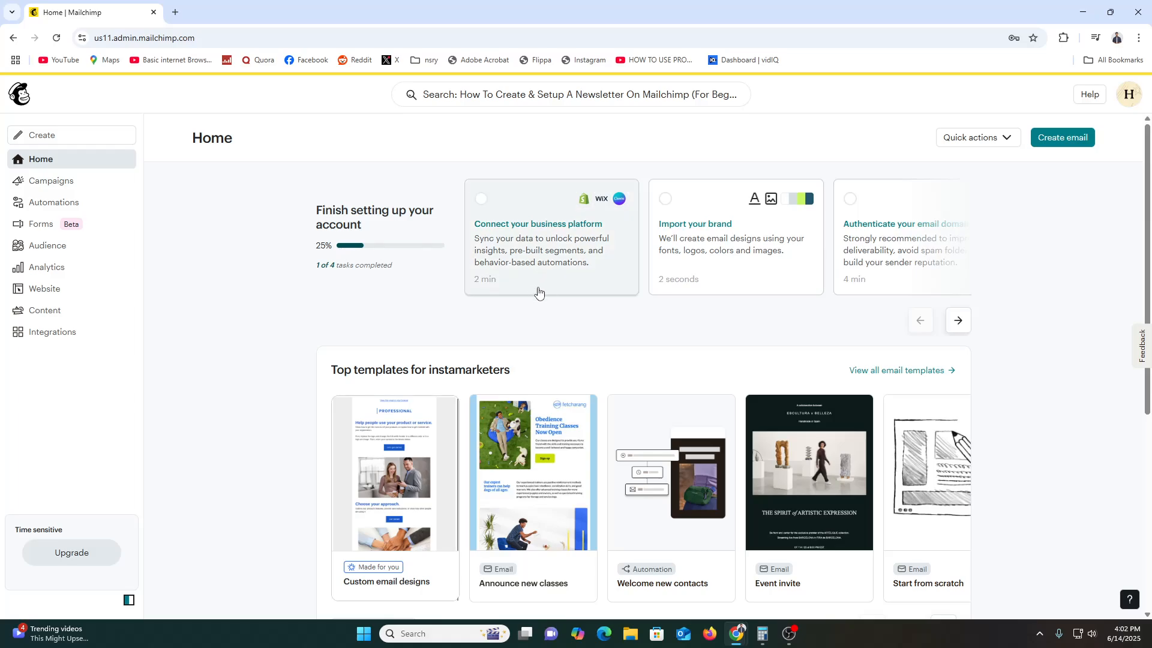
{"action": "scroll", "coordinate": [537, 291], "scroll_direction": "down", "scroll_amount": 5}
{"action": "scroll", "coordinate": [621, 349], "scroll_direction": "up", "scroll_amount": 5}
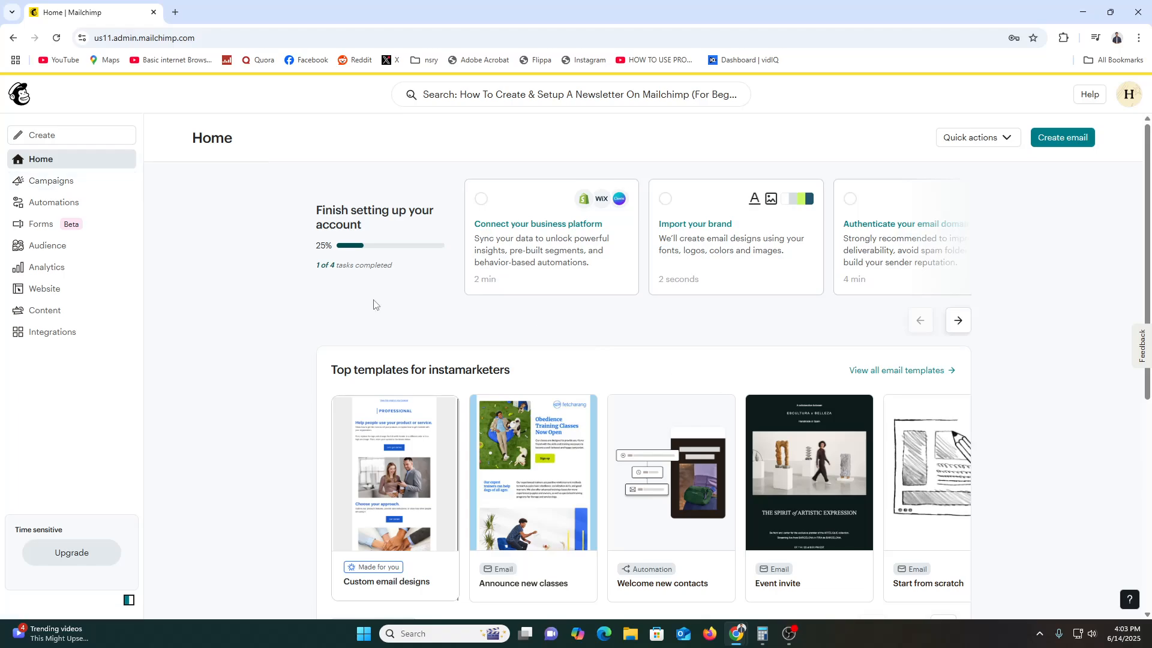
{"action": "scroll", "coordinate": [474, 360], "scroll_direction": "down", "scroll_amount": 2}
{"action": "scroll", "coordinate": [476, 360], "scroll_direction": "down", "scroll_amount": 3}
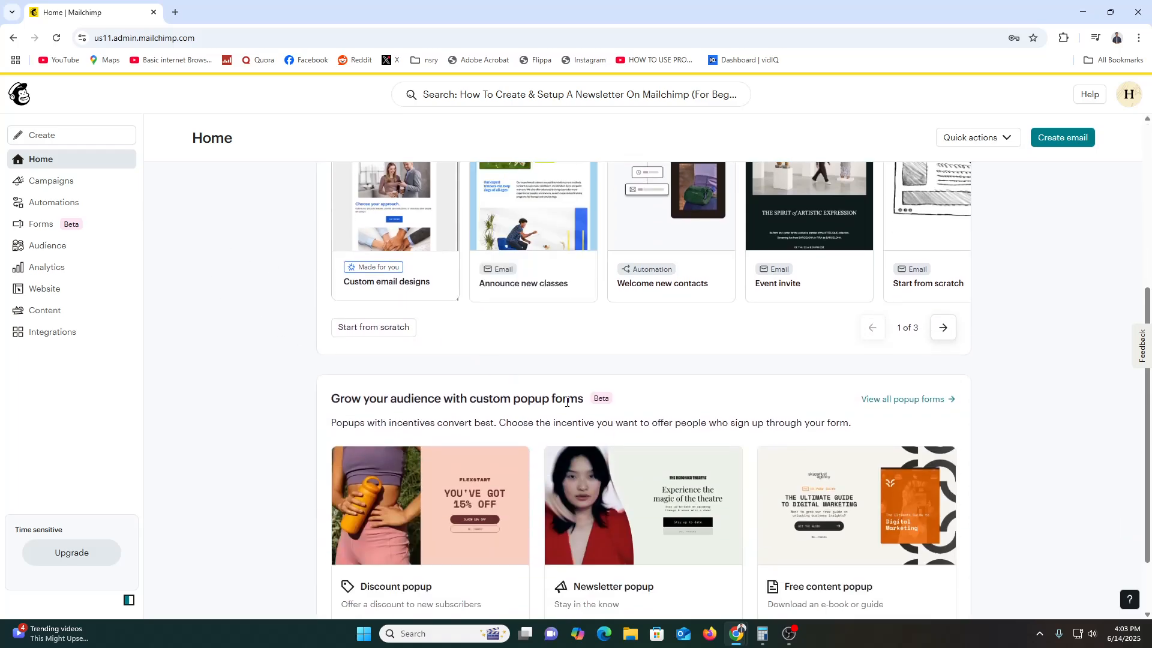
{"action": "scroll", "coordinate": [355, 383], "scroll_direction": "up", "scroll_amount": 3}
{"action": "left_click_drag", "start_coordinate": [364, 257], "coordinate": [486, 253]}
{"action": "left_click", "coordinate": [486, 252]}
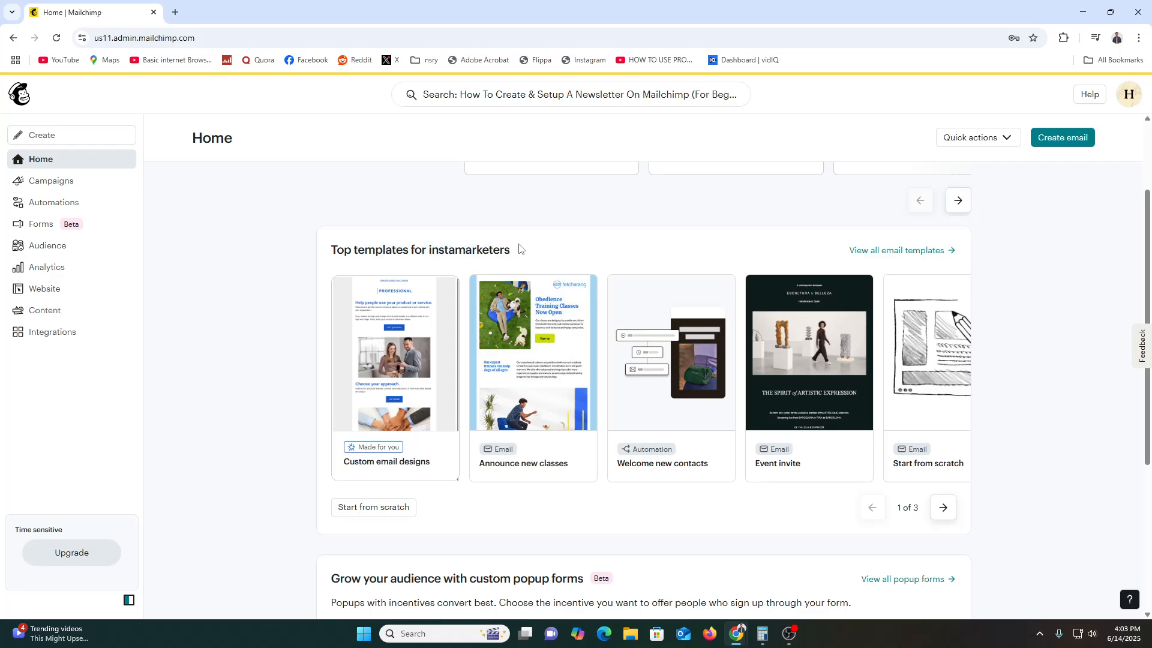
{"action": "scroll", "coordinate": [524, 255], "scroll_direction": "down", "scroll_amount": 4}
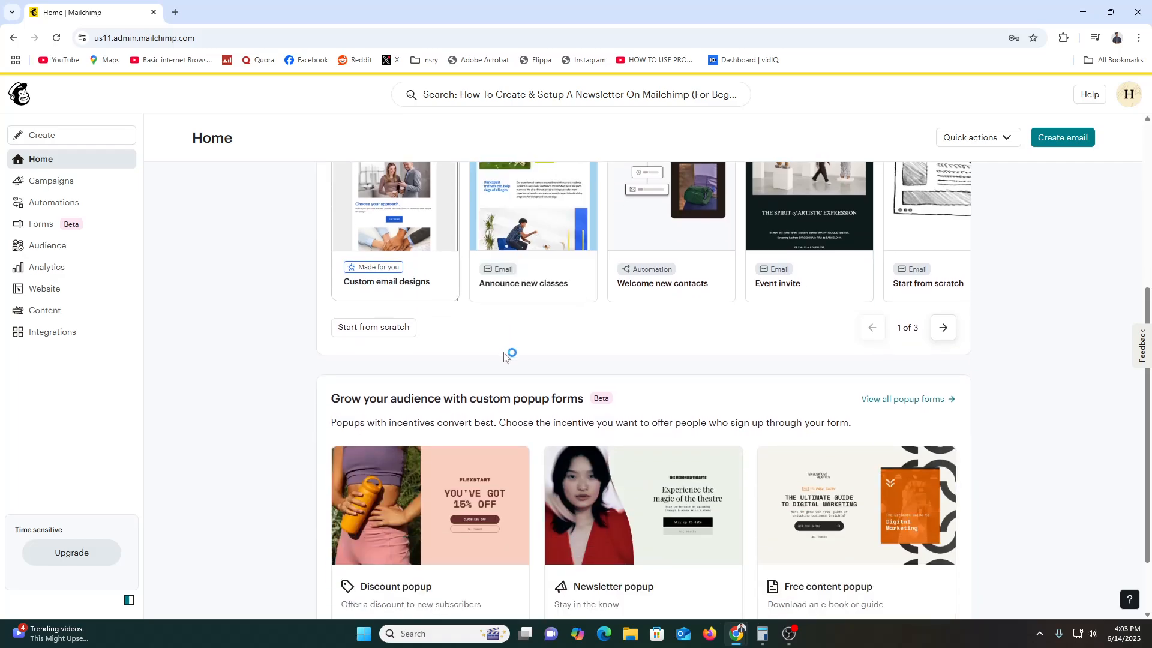
{"action": "left_click_drag", "start_coordinate": [384, 339], "coordinate": [543, 341]}
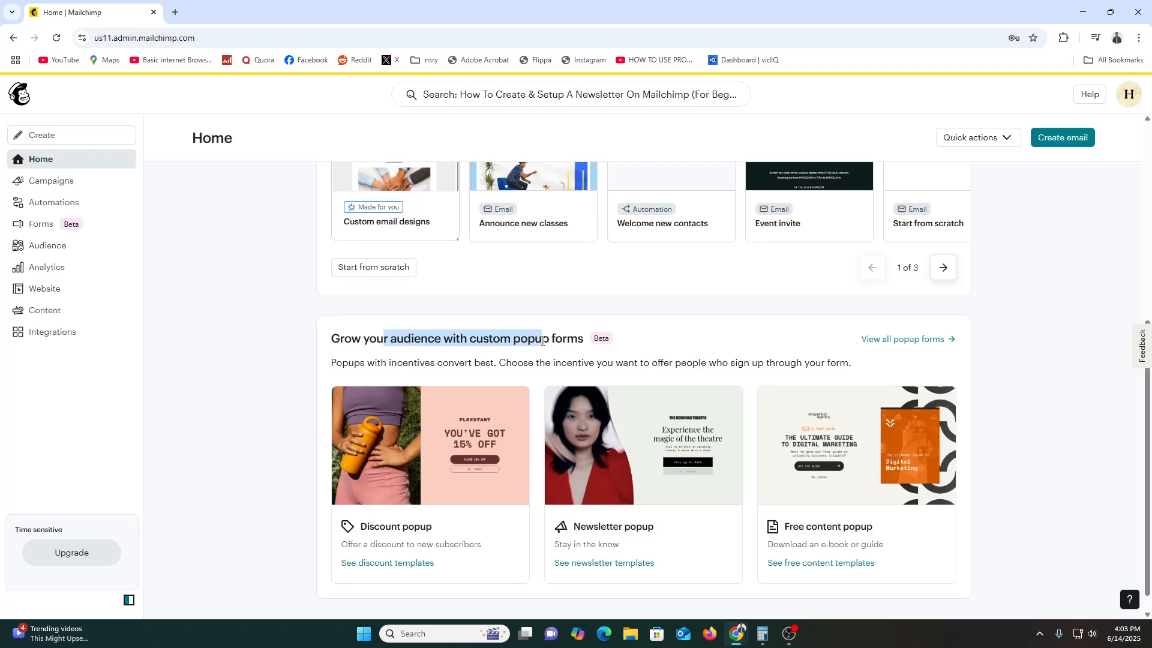
{"action": "scroll", "coordinate": [542, 337], "scroll_direction": "down", "scroll_amount": 1}
{"action": "scroll", "coordinate": [663, 430], "scroll_direction": "up", "scroll_amount": 6}
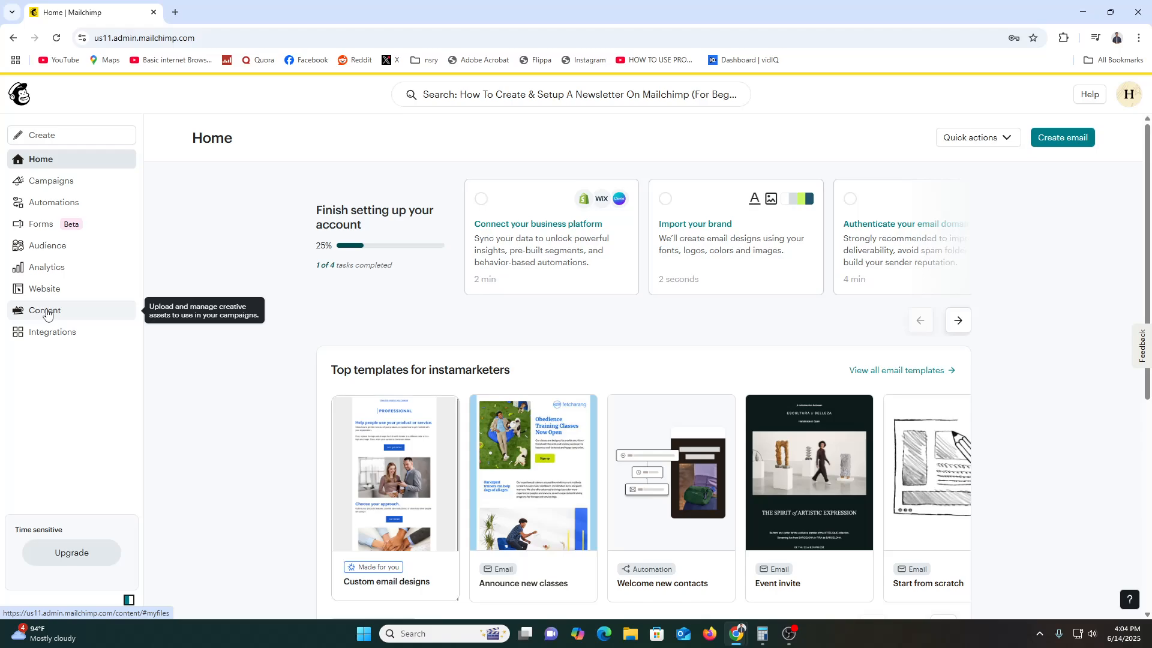
Open the Integrations page and look through the available apps.
{"action": "left_click", "coordinate": [43, 332]}
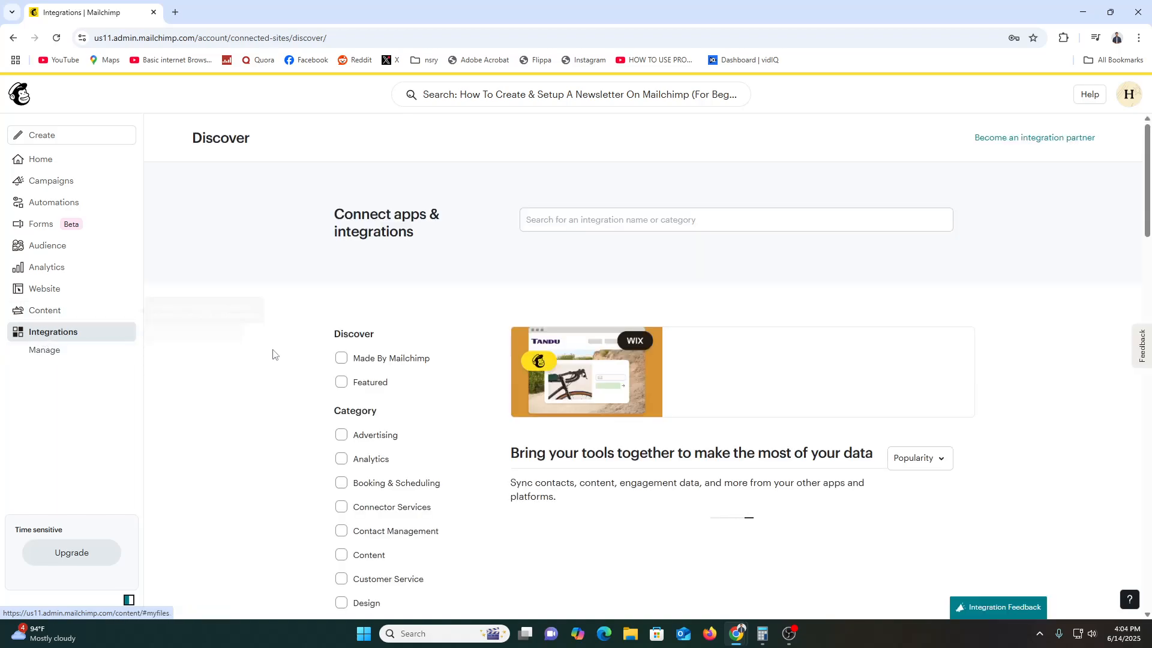
{"action": "scroll", "coordinate": [497, 384], "scroll_direction": "down", "scroll_amount": 5}
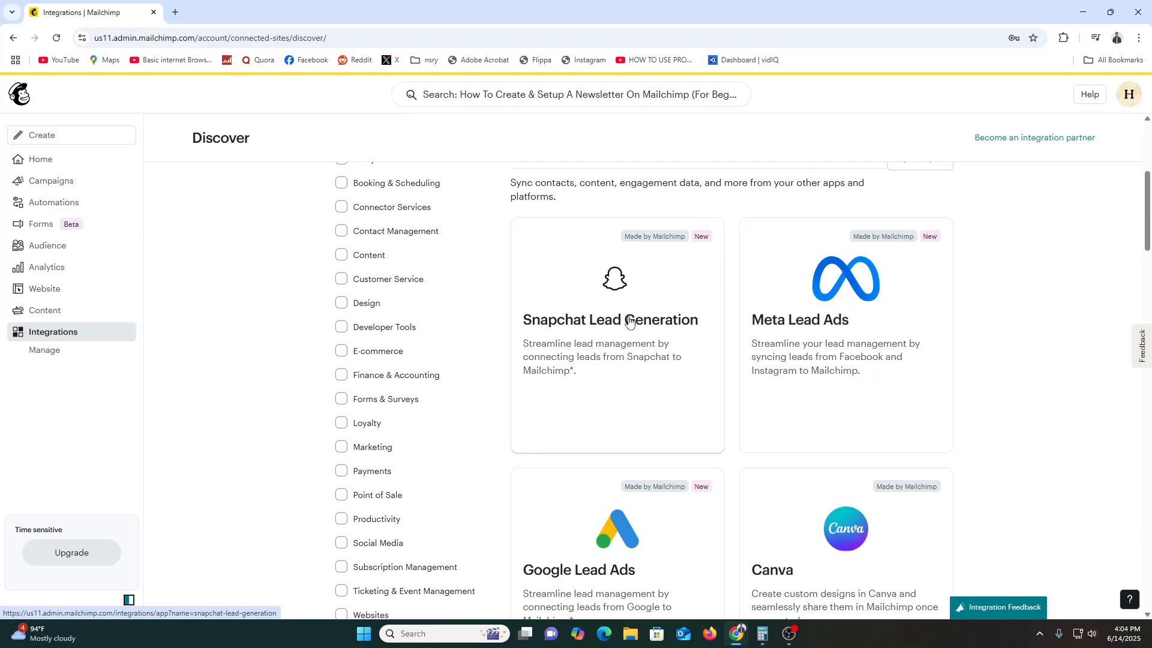
{"action": "scroll", "coordinate": [870, 344], "scroll_direction": "down", "scroll_amount": 11}
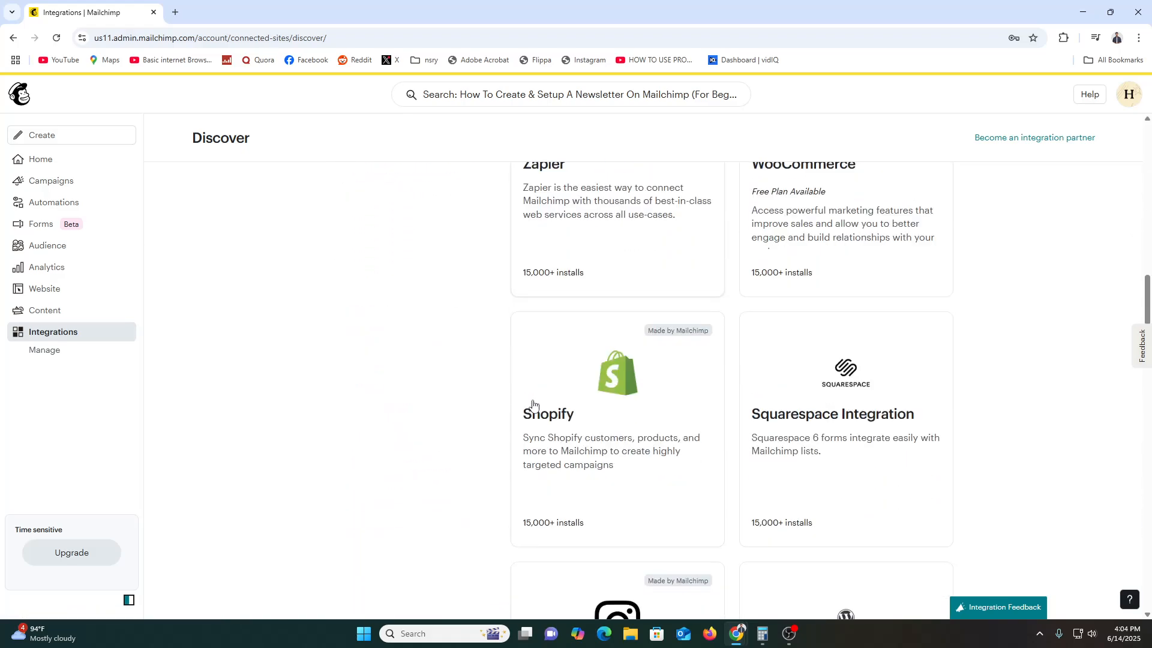
{"action": "scroll", "coordinate": [532, 404], "scroll_direction": "down", "scroll_amount": 4}
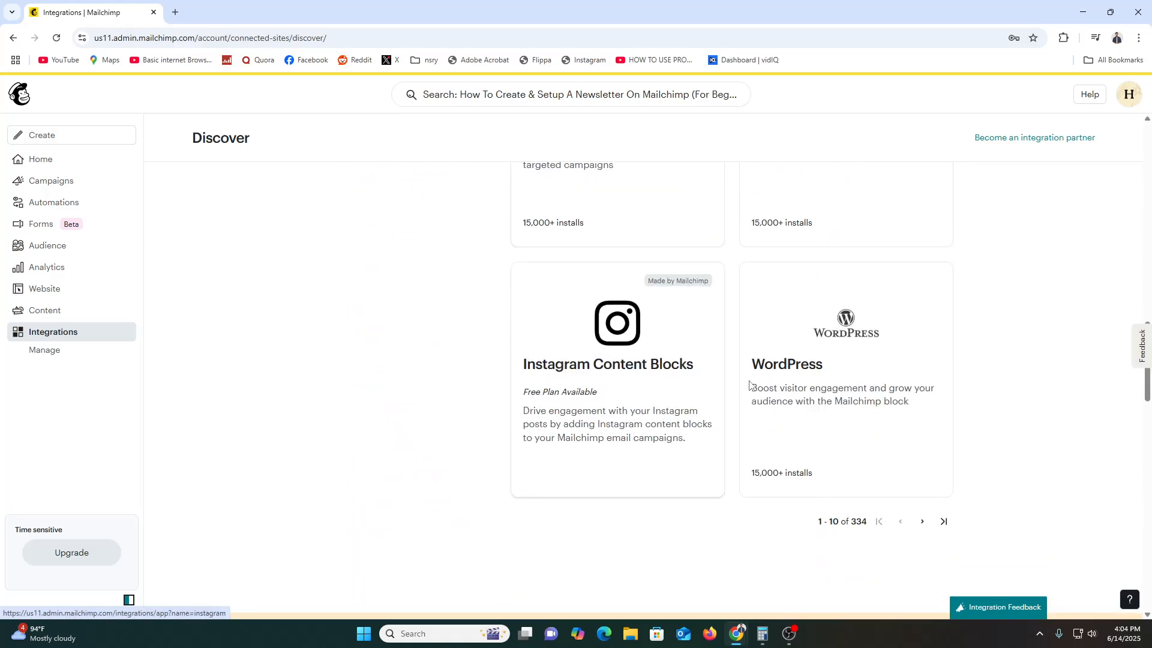
{"action": "middle_click", "coordinate": [1066, 419]}
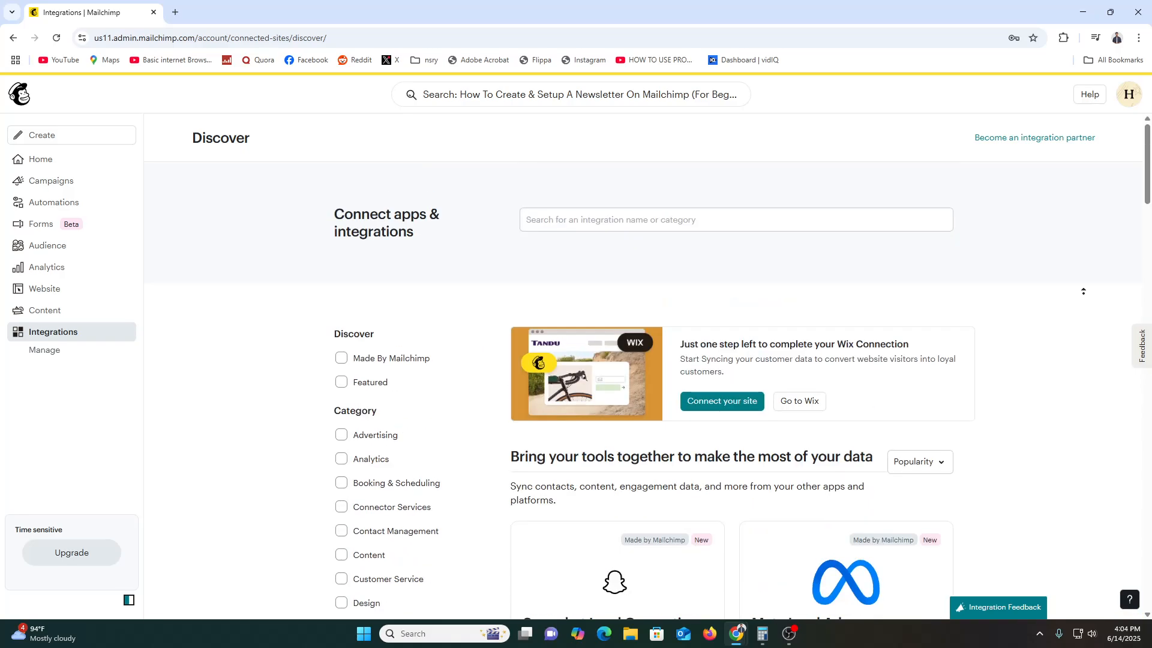
{"action": "middle_click", "coordinate": [1084, 292]}
Start a new campaign from the Campaigns page, choosing Regular as the email type.
{"action": "left_click", "coordinate": [47, 190]}
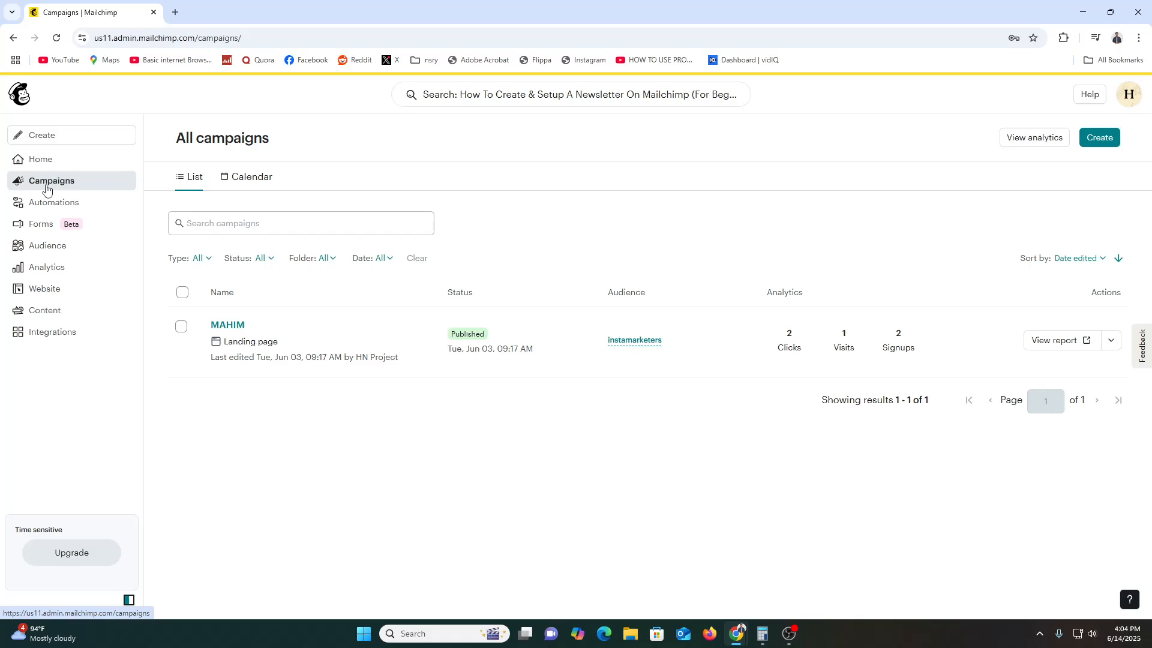
{"action": "left_click", "coordinate": [1097, 148]}
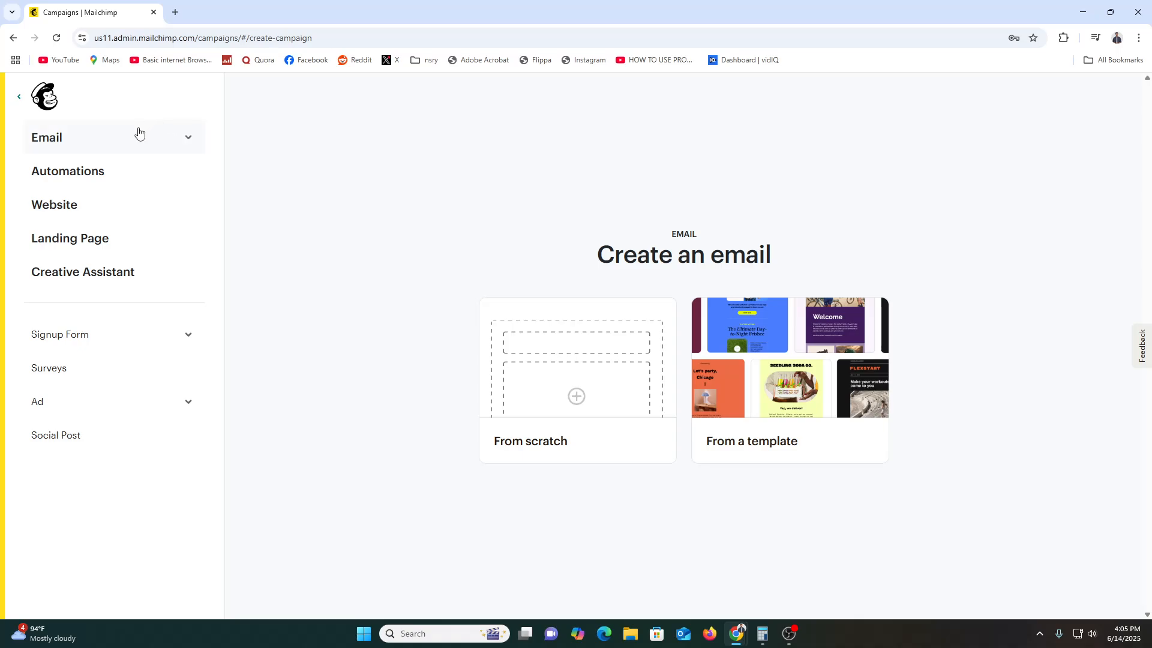
{"action": "left_click", "coordinate": [165, 133]}
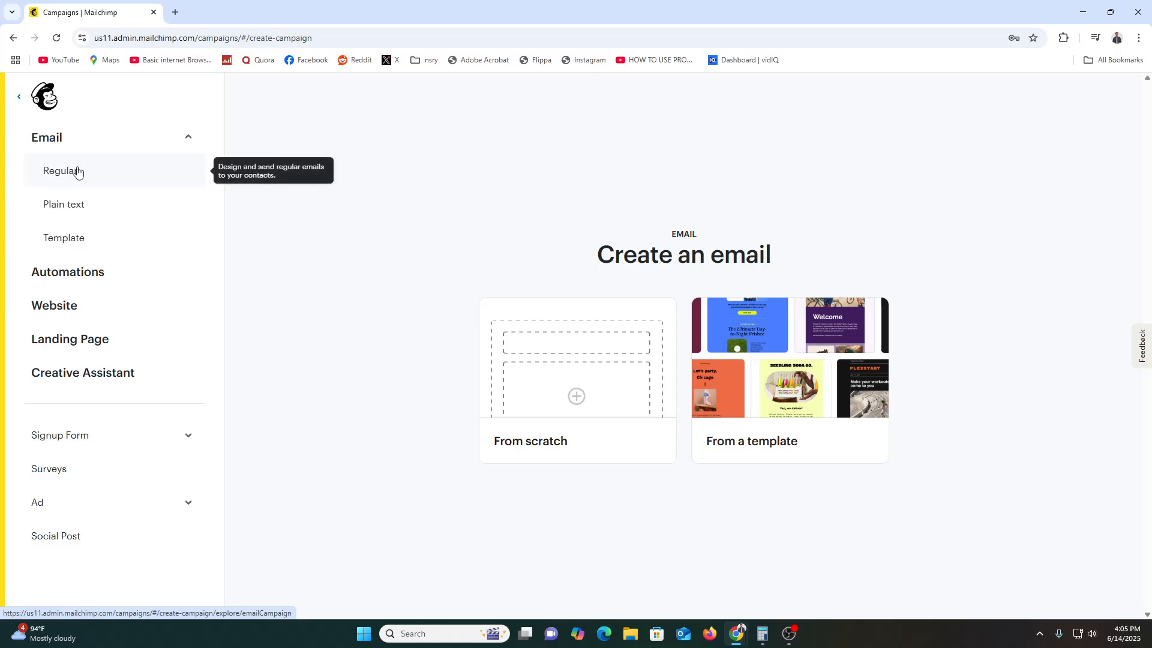
{"action": "left_click", "coordinate": [57, 173]}
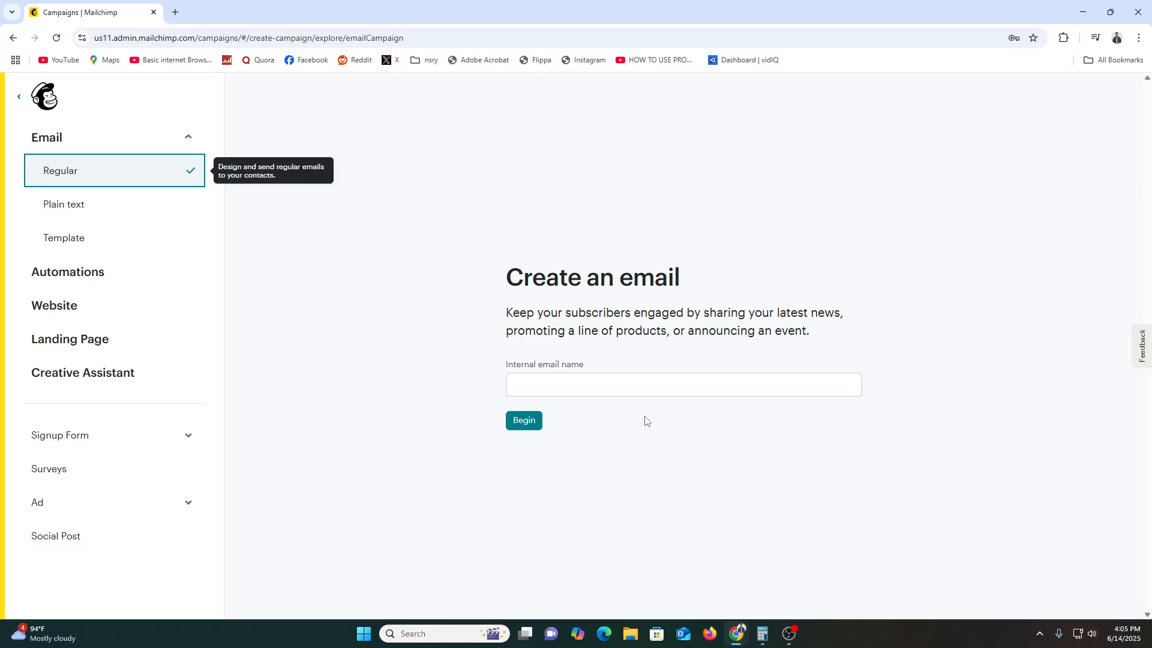
Set the internal email name to WEAREDIGITAL and begin the email draft.
{"action": "left_click_drag", "start_coordinate": [513, 369], "coordinate": [593, 370]}
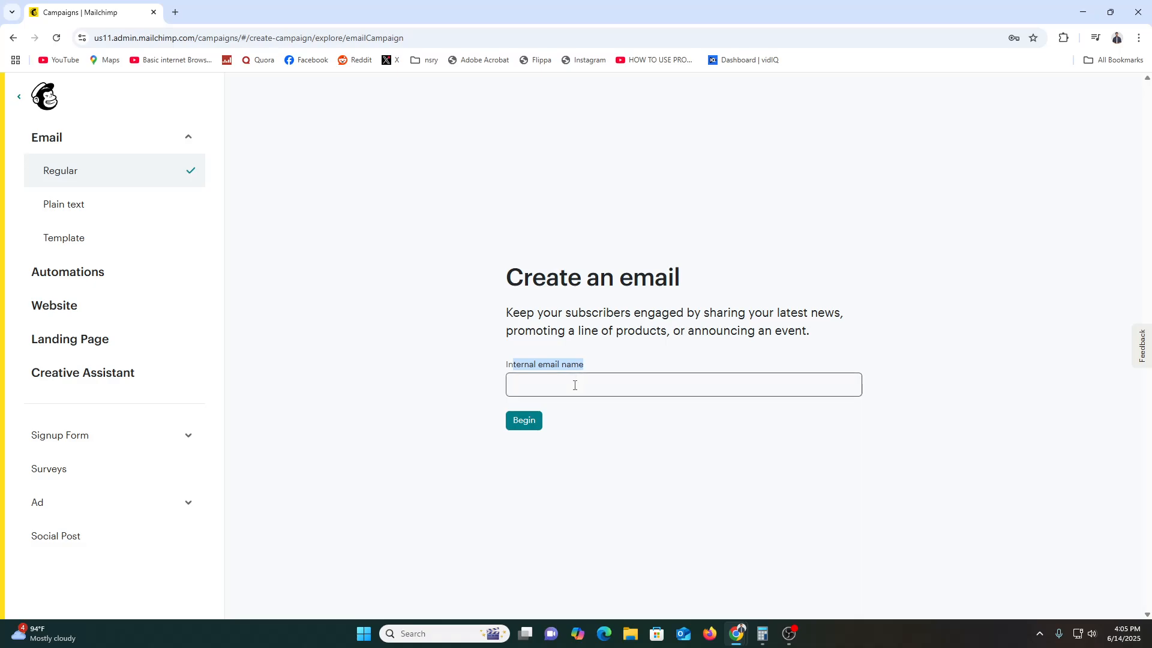
{"action": "left_click", "coordinate": [575, 385]}
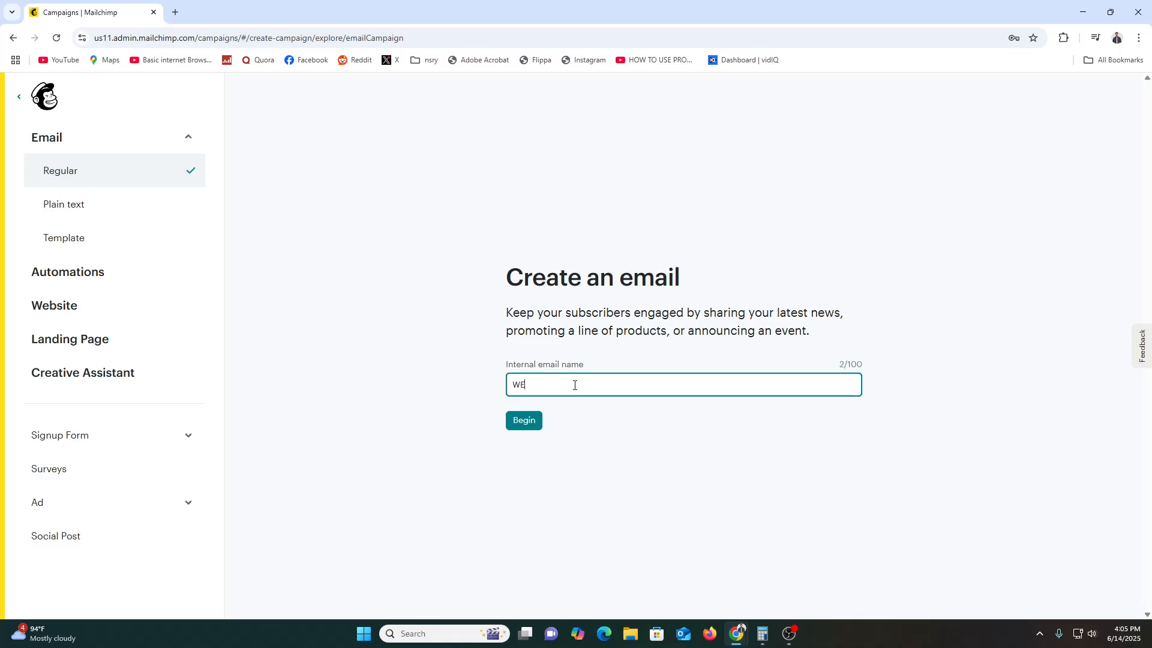
{"action": "type", "text": "WEAREDIGITAL"}
{"action": "left_click", "coordinate": [527, 426]}
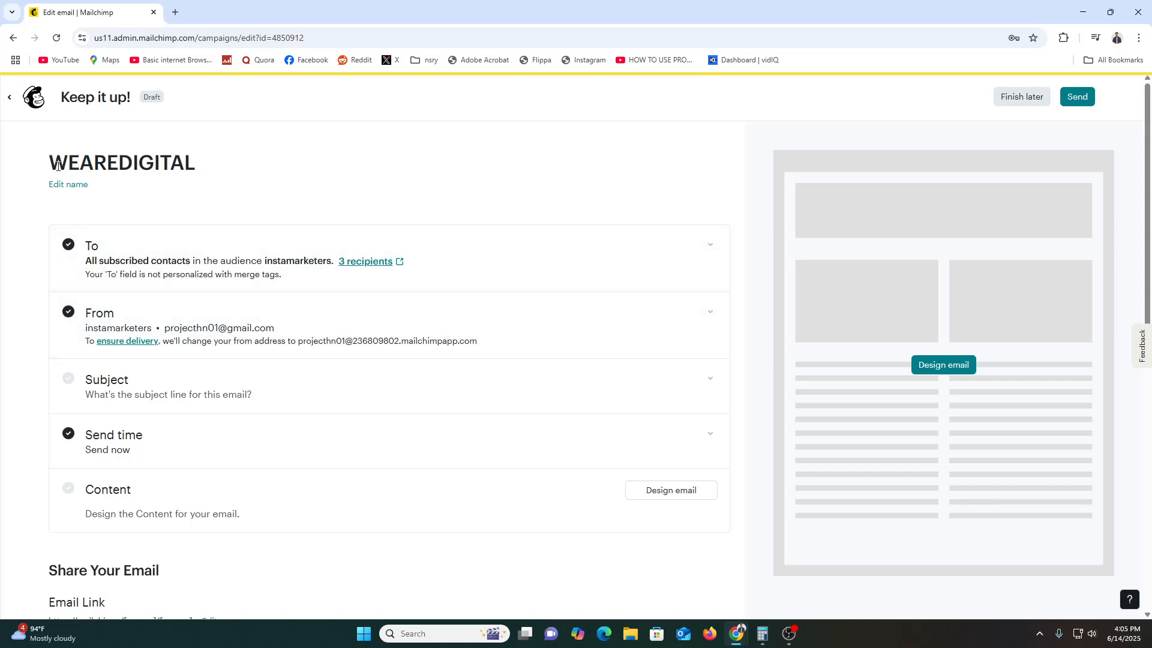
Examine the draft's name and its recipient options in the To section.
{"action": "left_click_drag", "start_coordinate": [58, 166], "coordinate": [209, 165]}
{"action": "left_click", "coordinate": [177, 164]}
{"action": "left_click", "coordinate": [707, 255]}
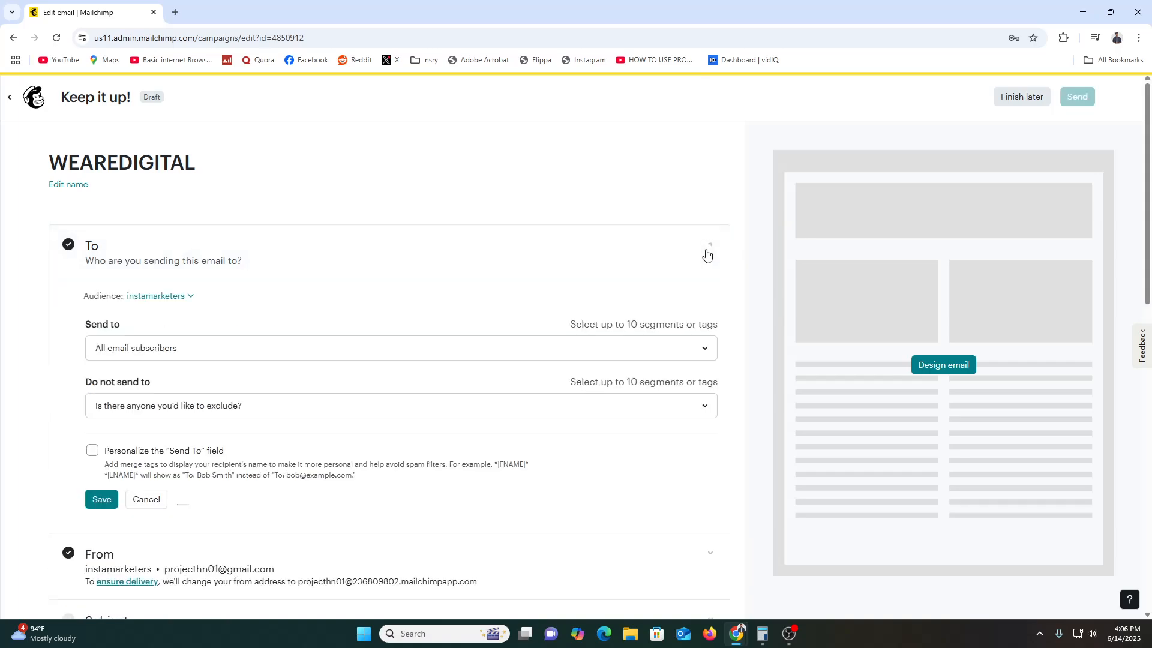
{"action": "left_click", "coordinate": [707, 254]}
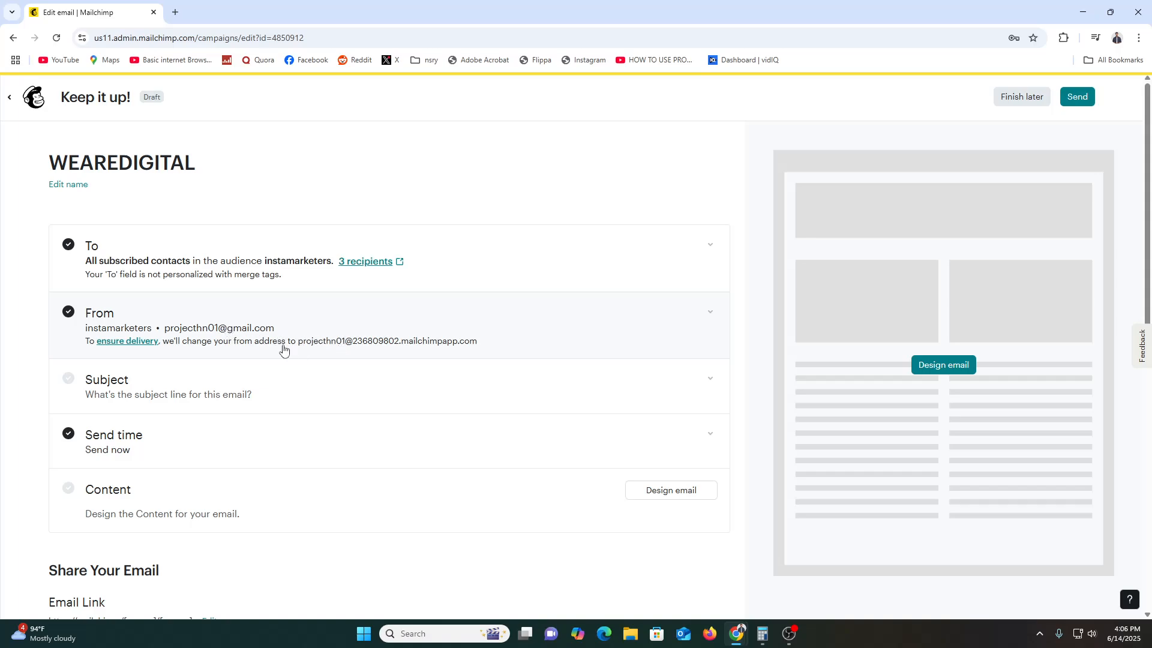
Open Gmail in a separate browser tab and start a new email message for comparison with the campaign draft.
{"action": "left_click", "coordinate": [175, 12]}
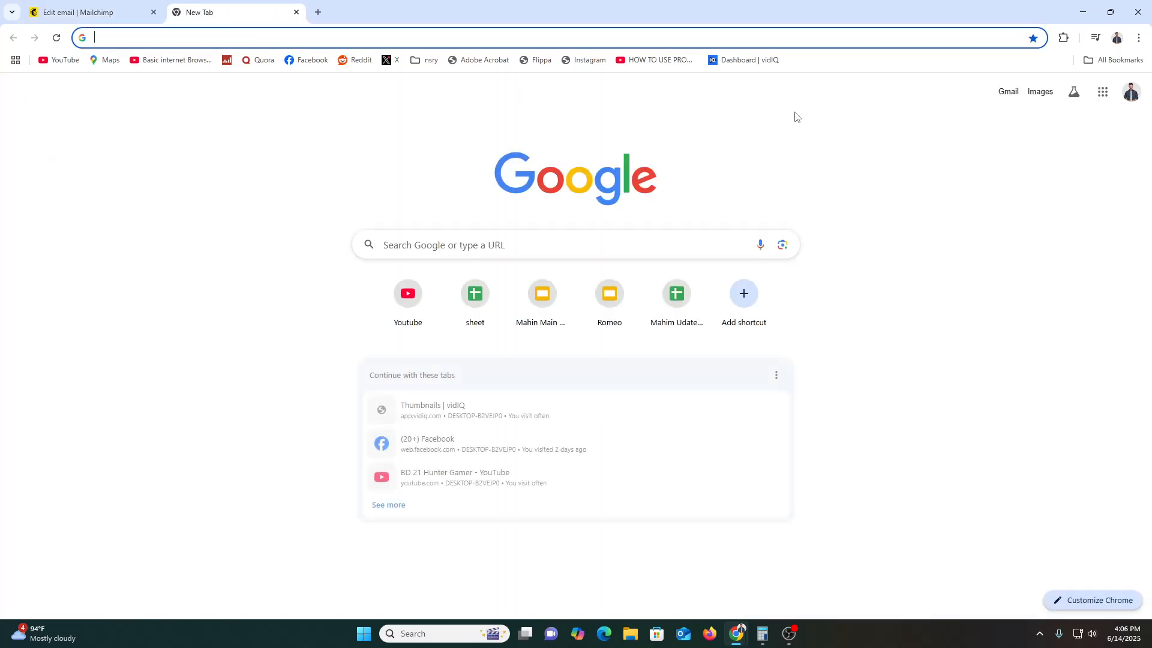
{"action": "left_click", "coordinate": [1009, 92]}
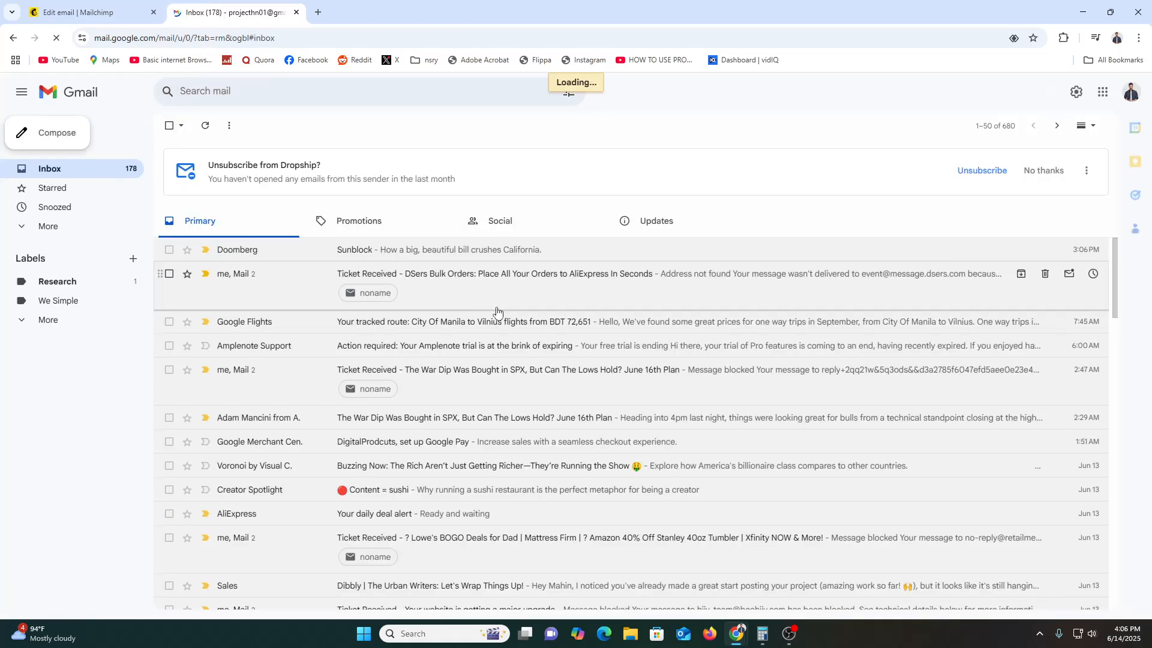
{"action": "left_click", "coordinate": [67, 142]}
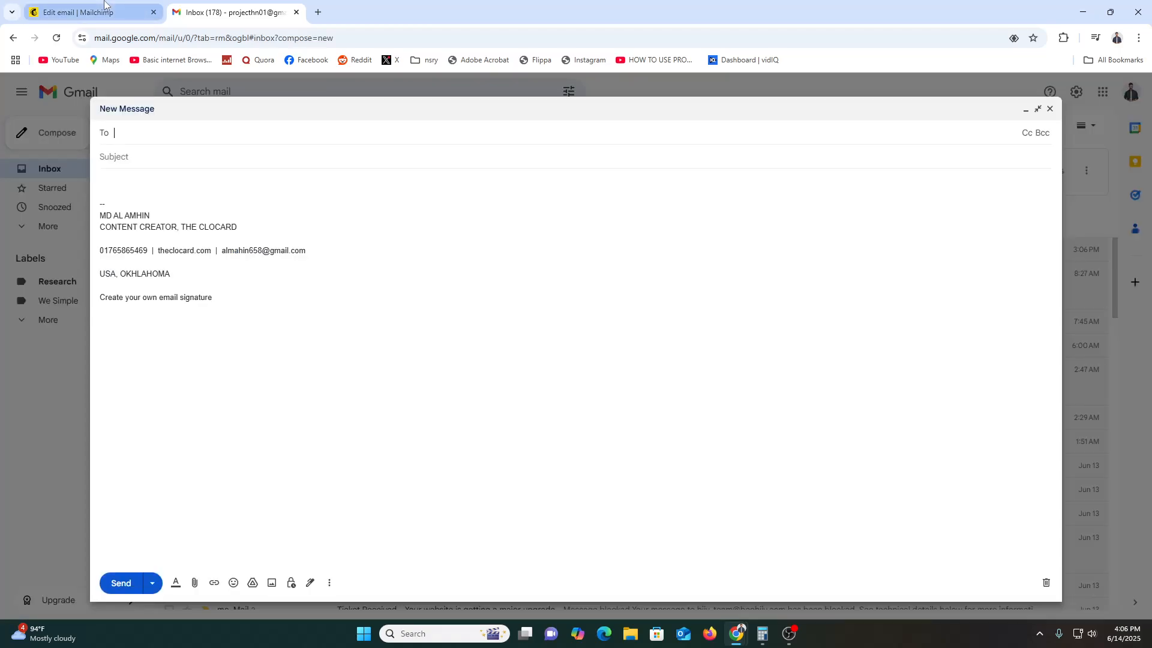
{"action": "left_click", "coordinate": [54, 11]}
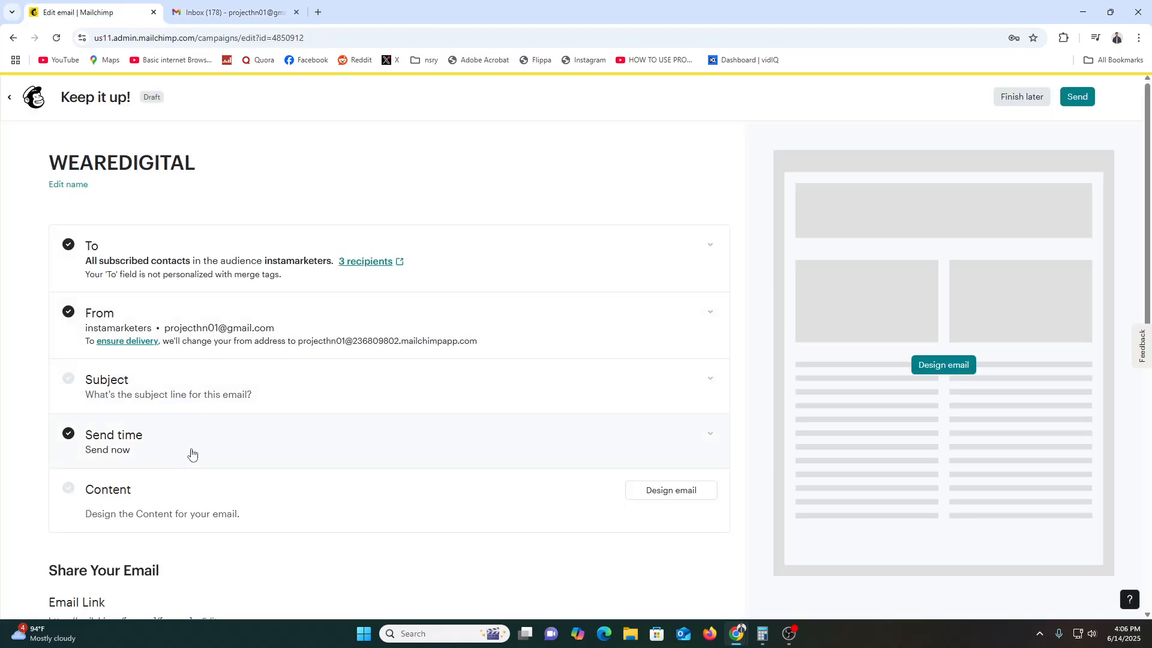
{"action": "left_click", "coordinate": [228, 12]}
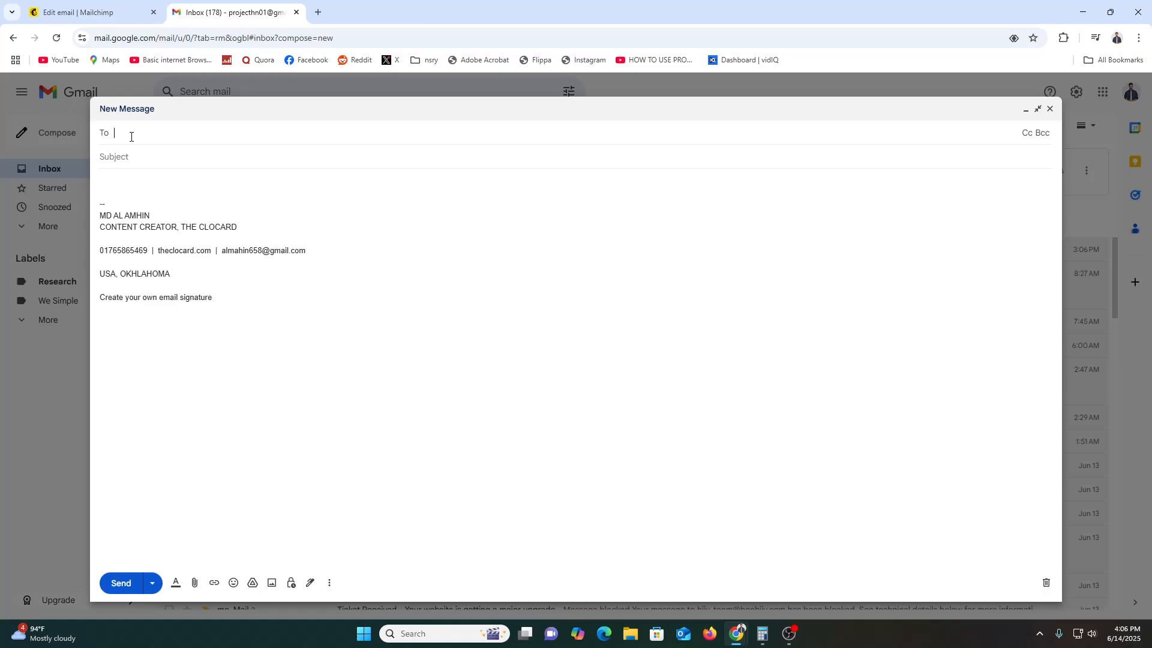
Address the Gmail message to the contact's e-mail, view the recipient's contact card, and return to the Mailchimp draft.
{"action": "type", "text": "almahin"}
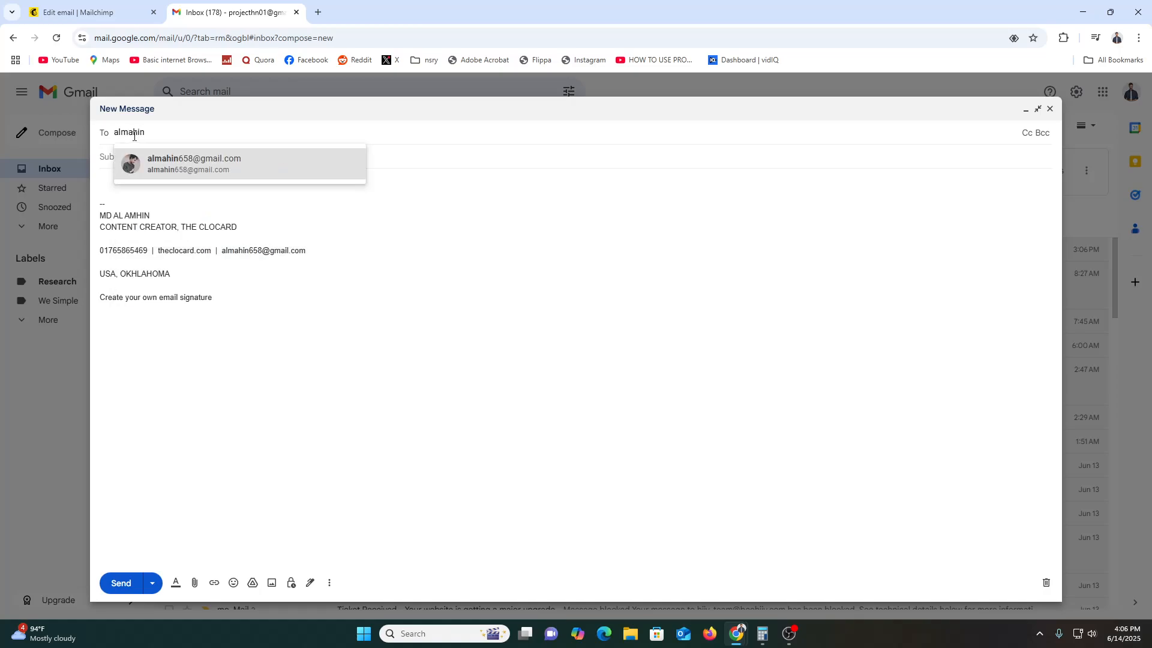
{"action": "left_click", "coordinate": [218, 170]}
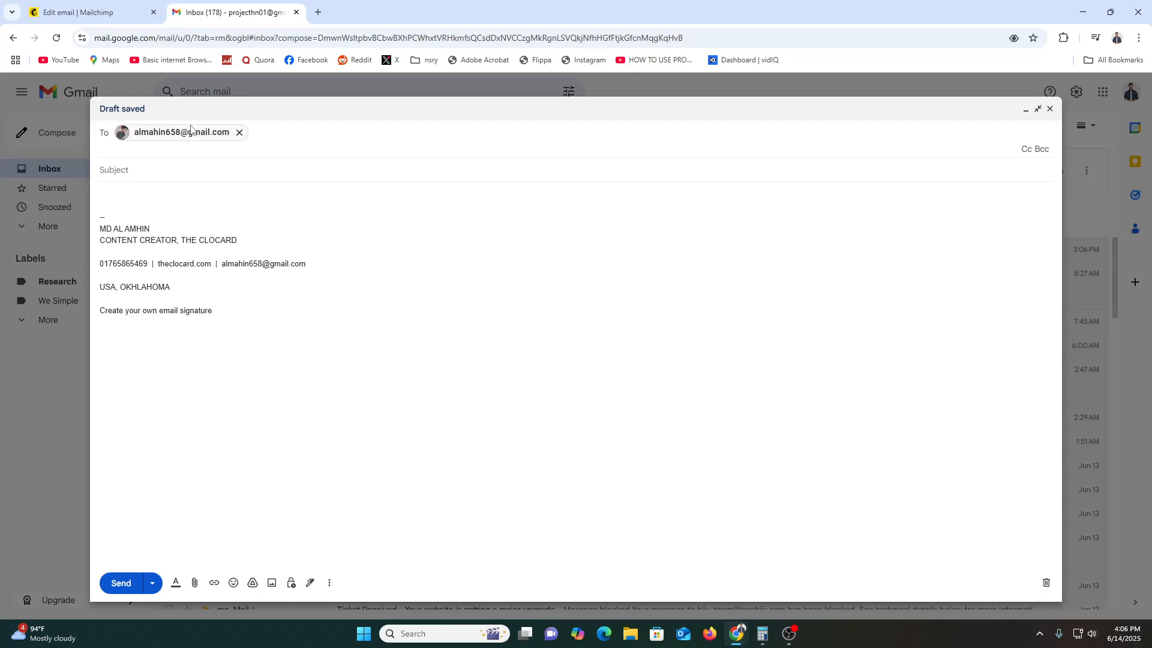
{"action": "mouse_move", "coordinate": [184, 139]}
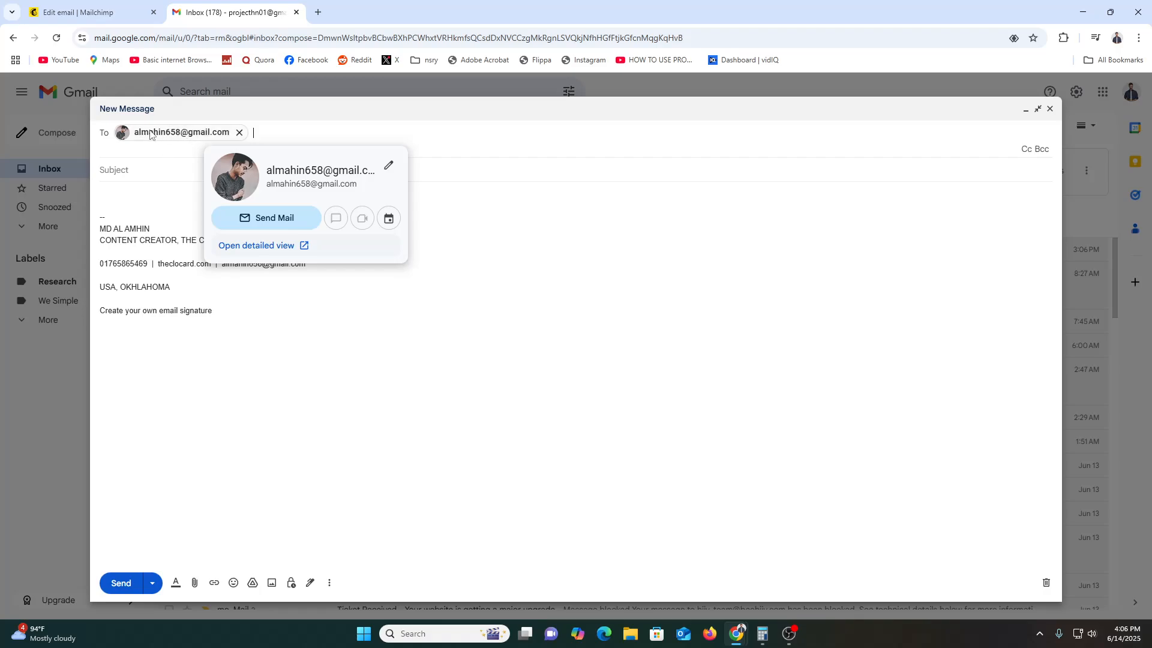
{"action": "left_click", "coordinate": [127, 11]}
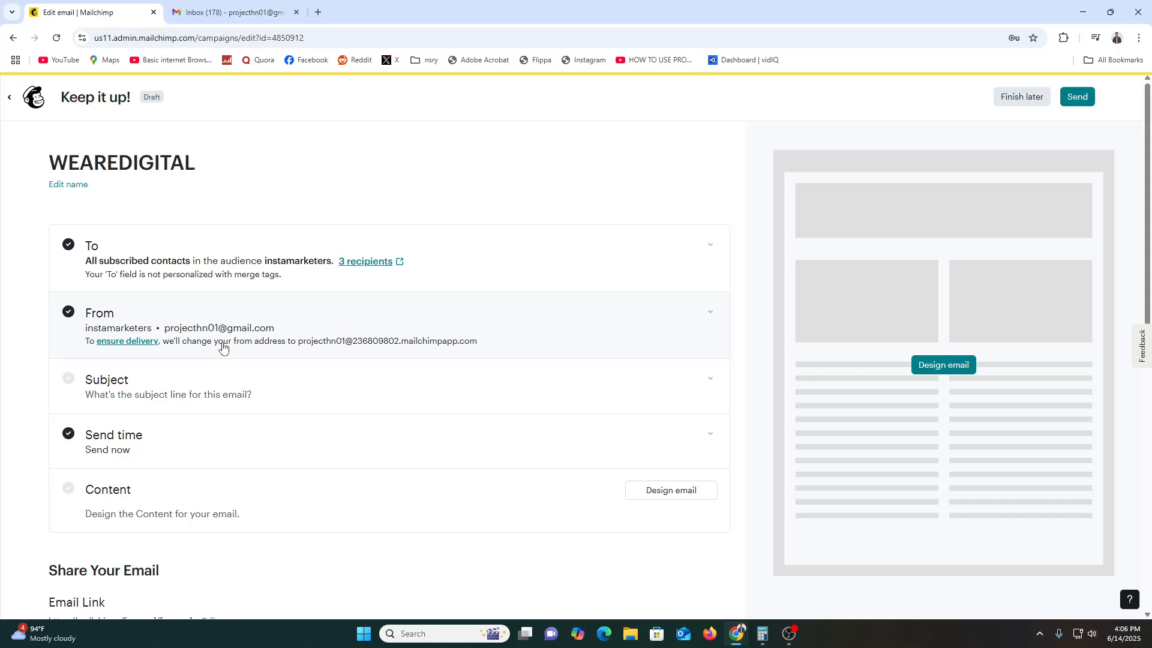
Examine the Subject section's subject line, emoji and preview text fields, and close it without entering anything.
{"action": "left_click", "coordinate": [192, 394]}
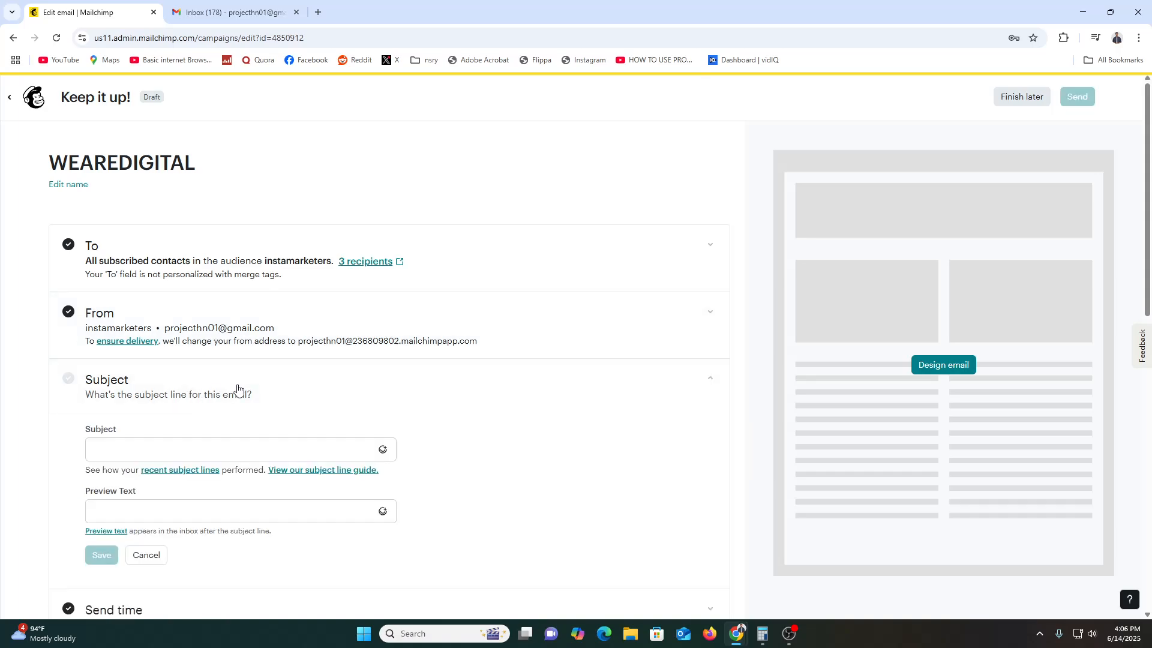
{"action": "left_click", "coordinate": [152, 451]}
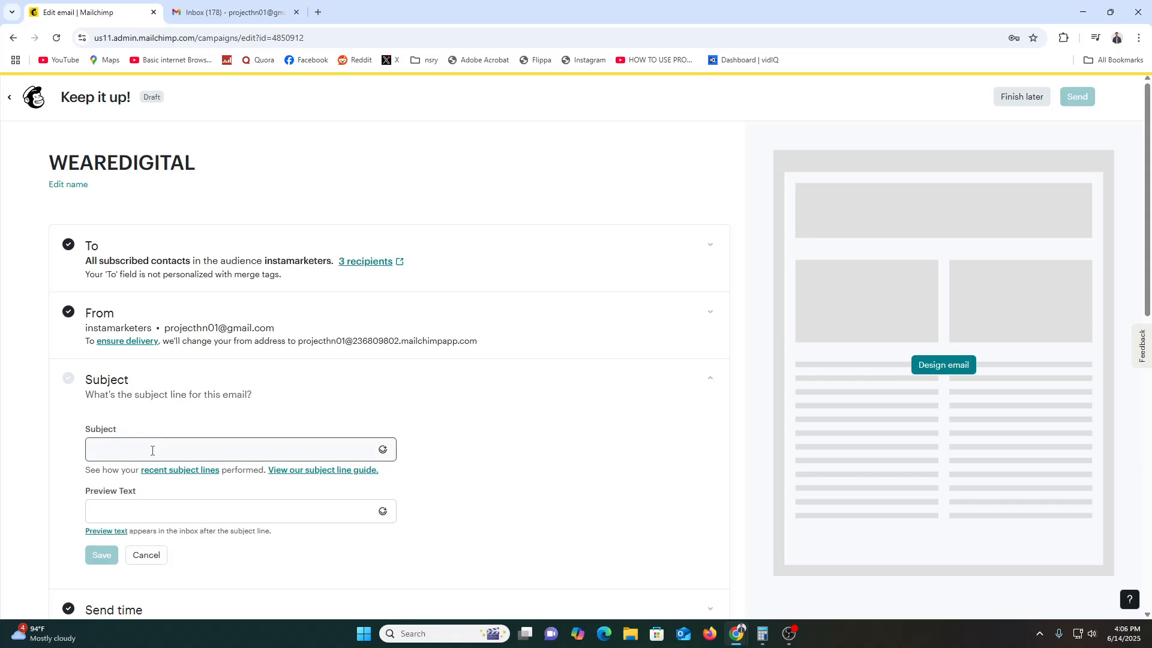
{"action": "left_click", "coordinate": [382, 451]}
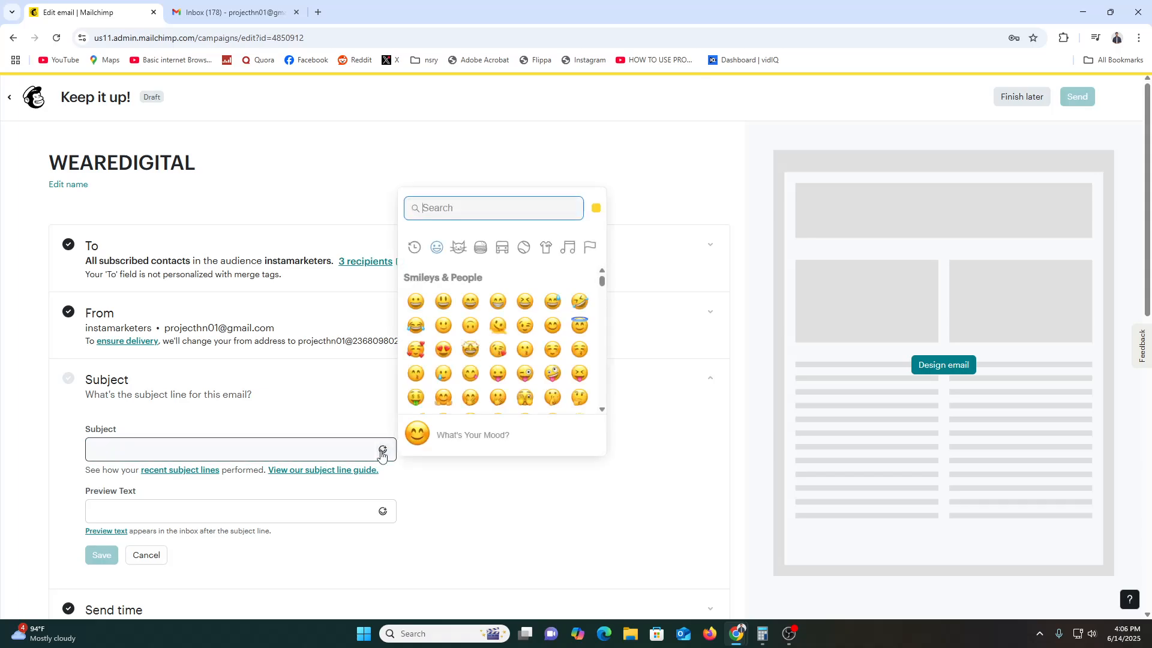
{"action": "left_click", "coordinate": [204, 395]}
{"action": "left_click", "coordinate": [205, 395]}
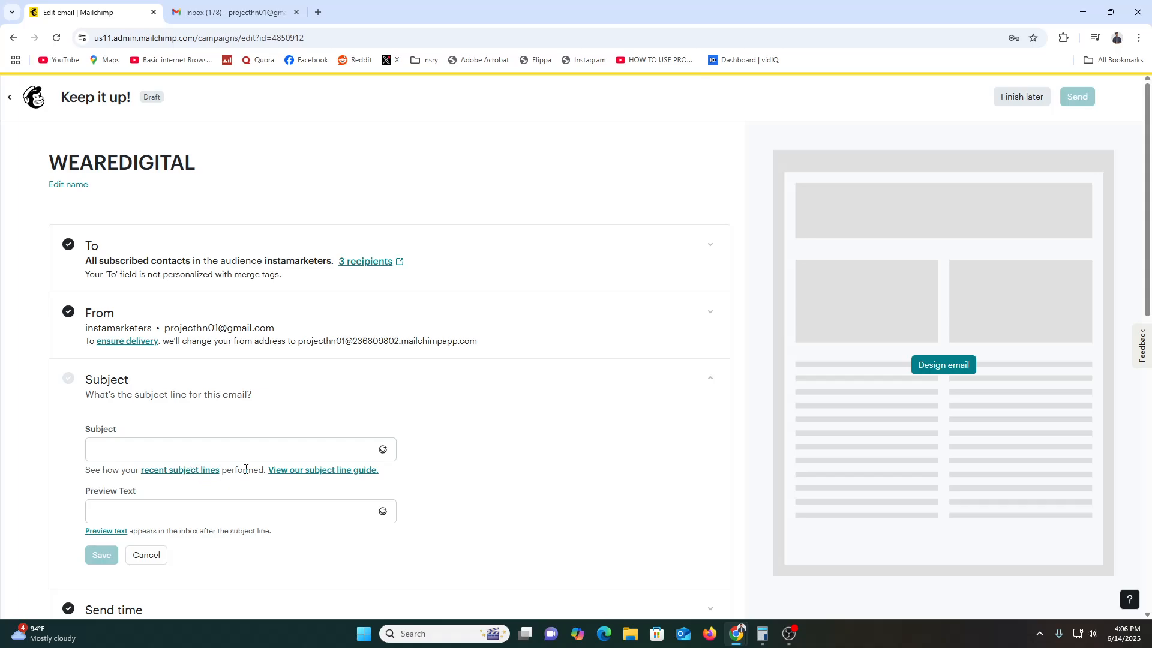
{"action": "left_click", "coordinate": [142, 382]}
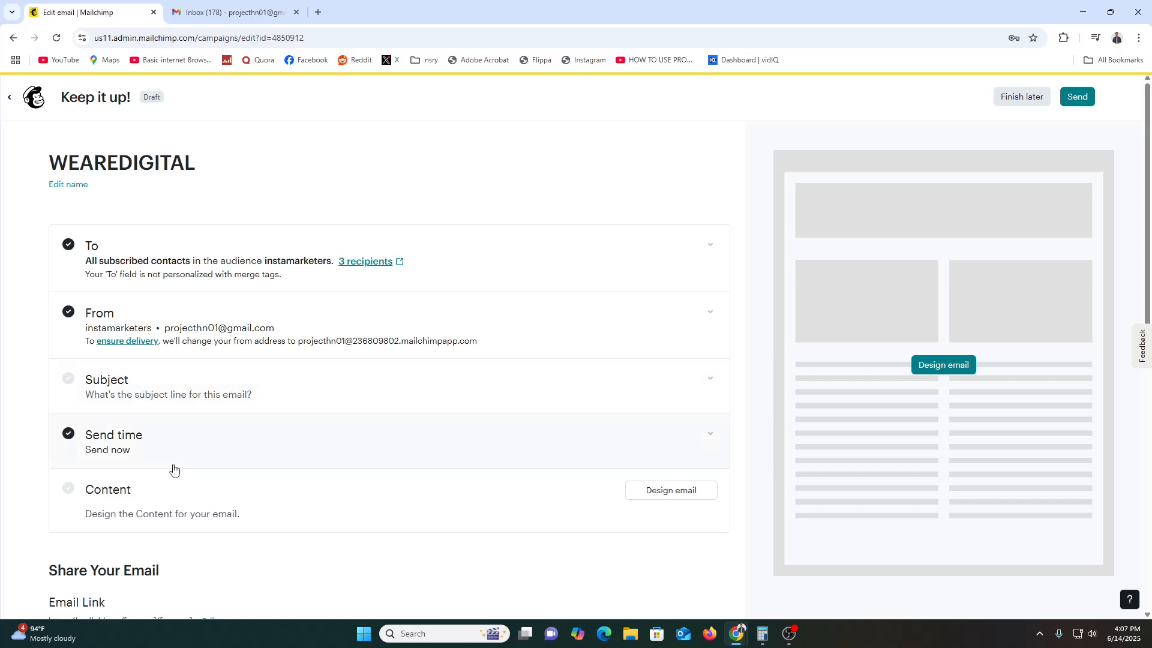
Review the Send time choices, the email sharing and social post options, and the Settings & Tracking section.
{"action": "left_click", "coordinate": [177, 442]}
{"action": "scroll", "coordinate": [178, 442], "scroll_direction": "down", "scroll_amount": 2}
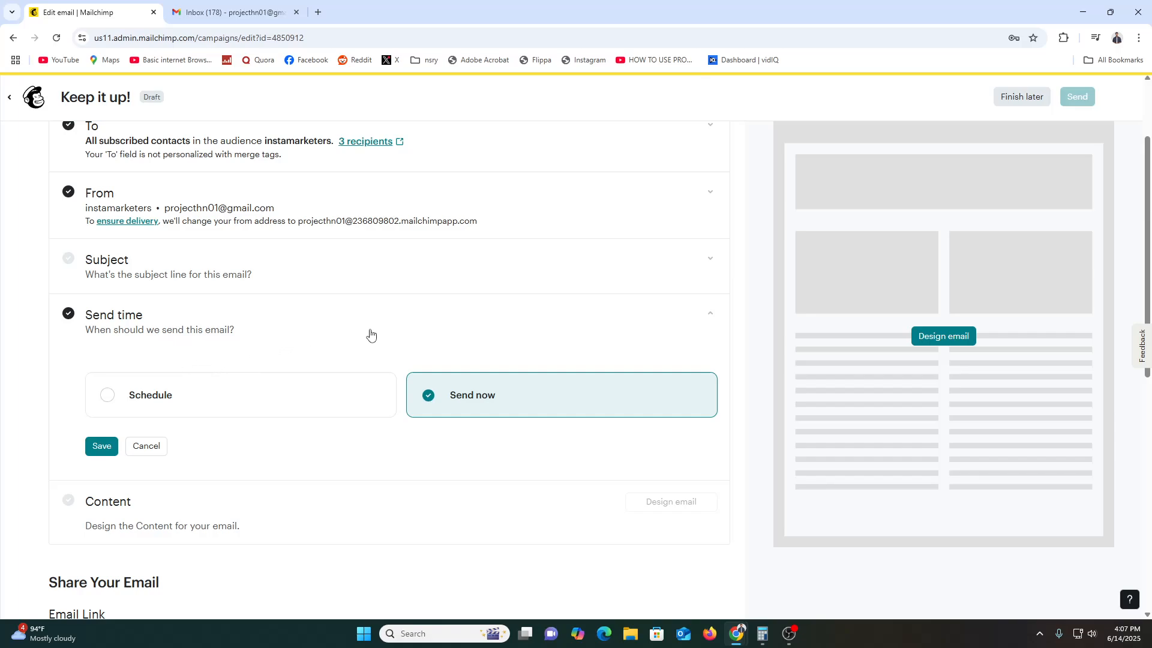
{"action": "left_click", "coordinate": [396, 320]}
{"action": "scroll", "coordinate": [190, 381], "scroll_direction": "down", "scroll_amount": 3}
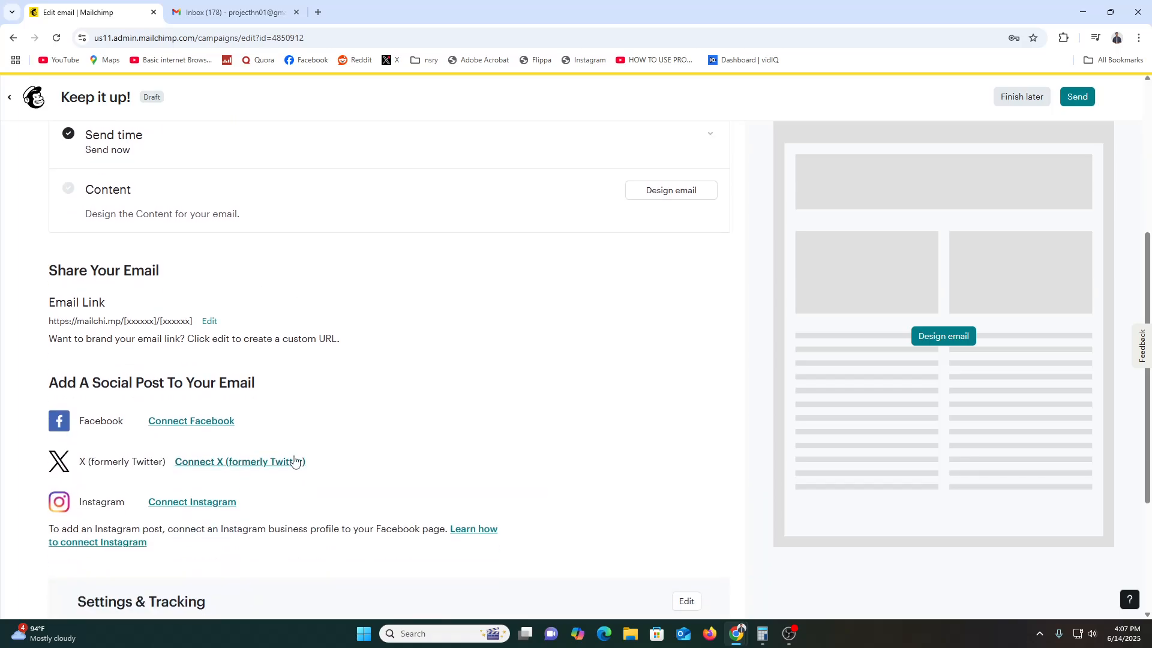
{"action": "scroll", "coordinate": [236, 394], "scroll_direction": "down", "scroll_amount": 3}
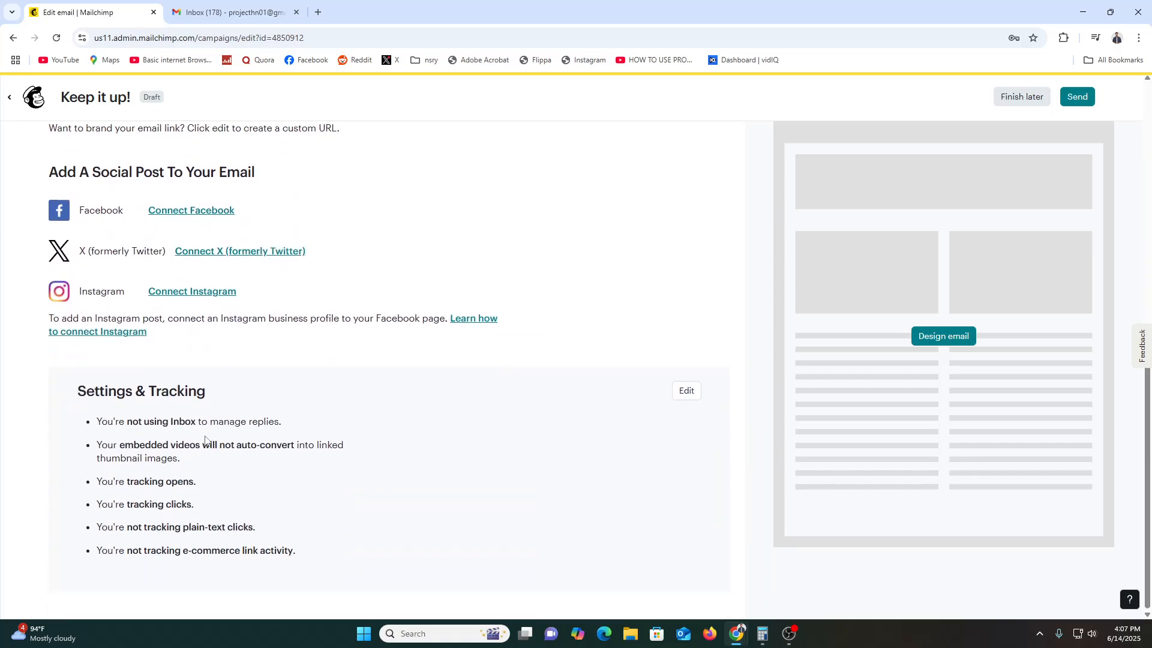
{"action": "scroll", "coordinate": [362, 499], "scroll_direction": "up", "scroll_amount": 8}
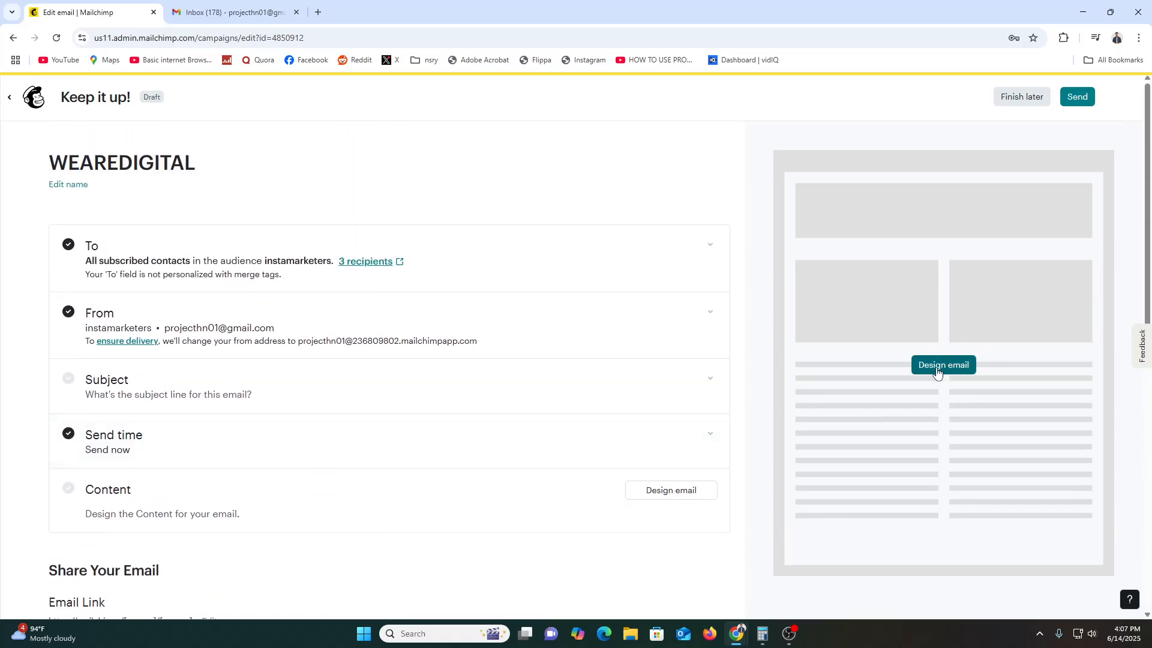
Start designing the email content by applying the basic Minimal template, and look over its layout.
{"action": "left_click", "coordinate": [938, 372]}
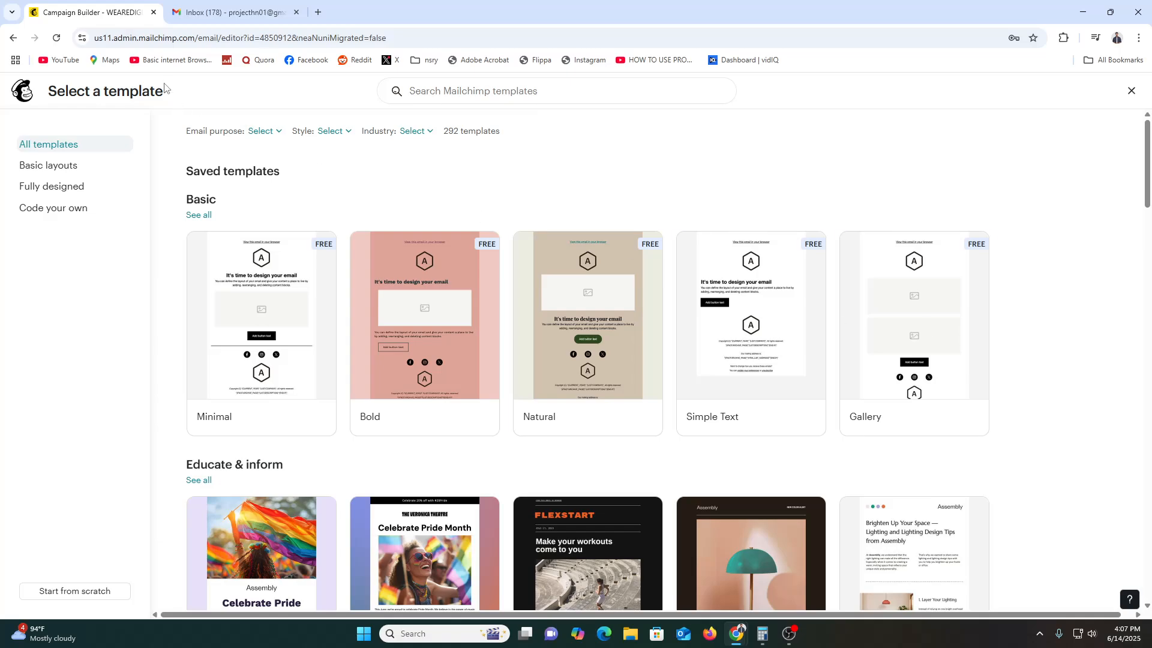
{"action": "mouse_move", "coordinate": [257, 294]}
{"action": "mouse_move", "coordinate": [279, 275]}
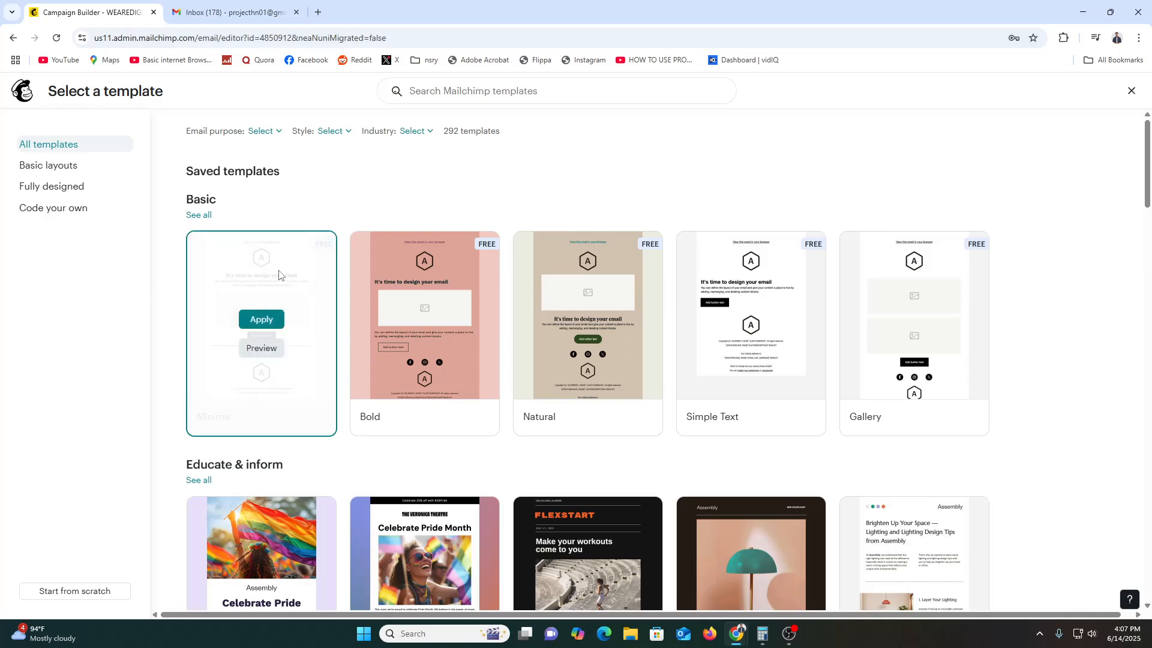
{"action": "left_click", "coordinate": [262, 320]}
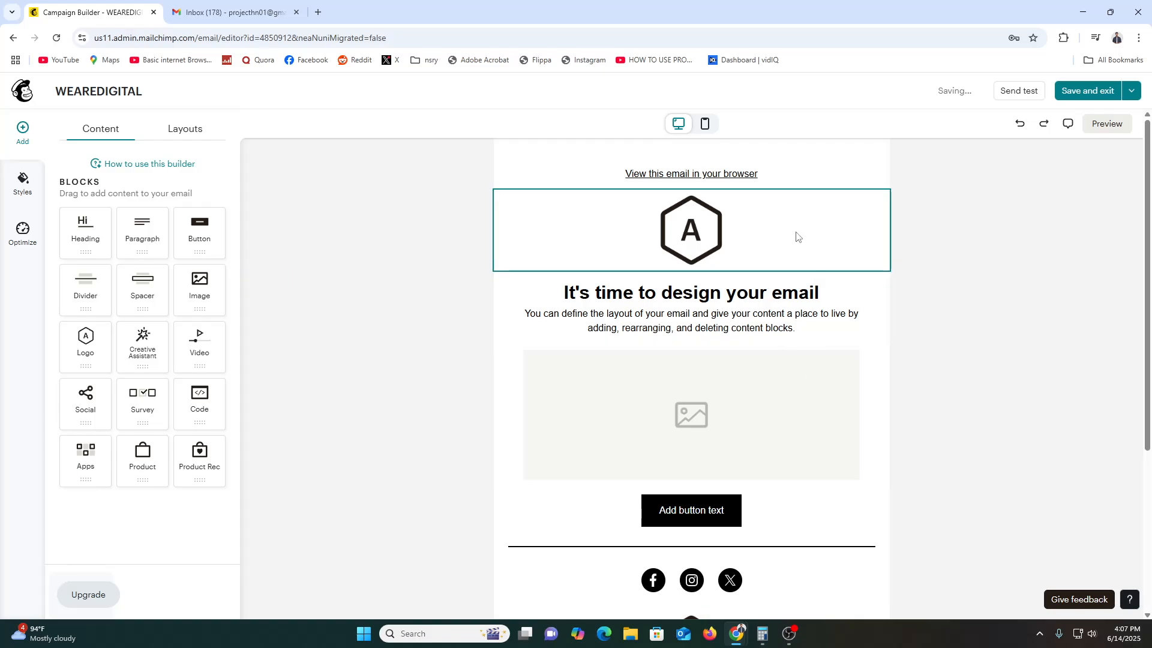
{"action": "scroll", "coordinate": [768, 417], "scroll_direction": "down", "scroll_amount": 4}
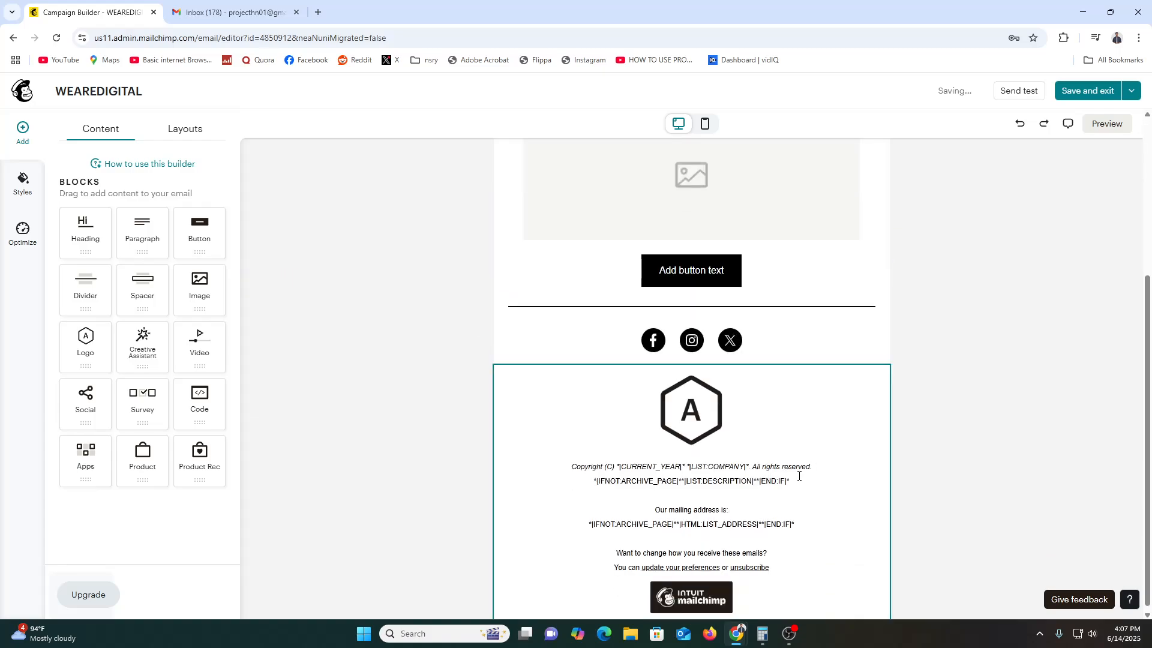
{"action": "scroll", "coordinate": [876, 493], "scroll_direction": "up", "scroll_amount": 4}
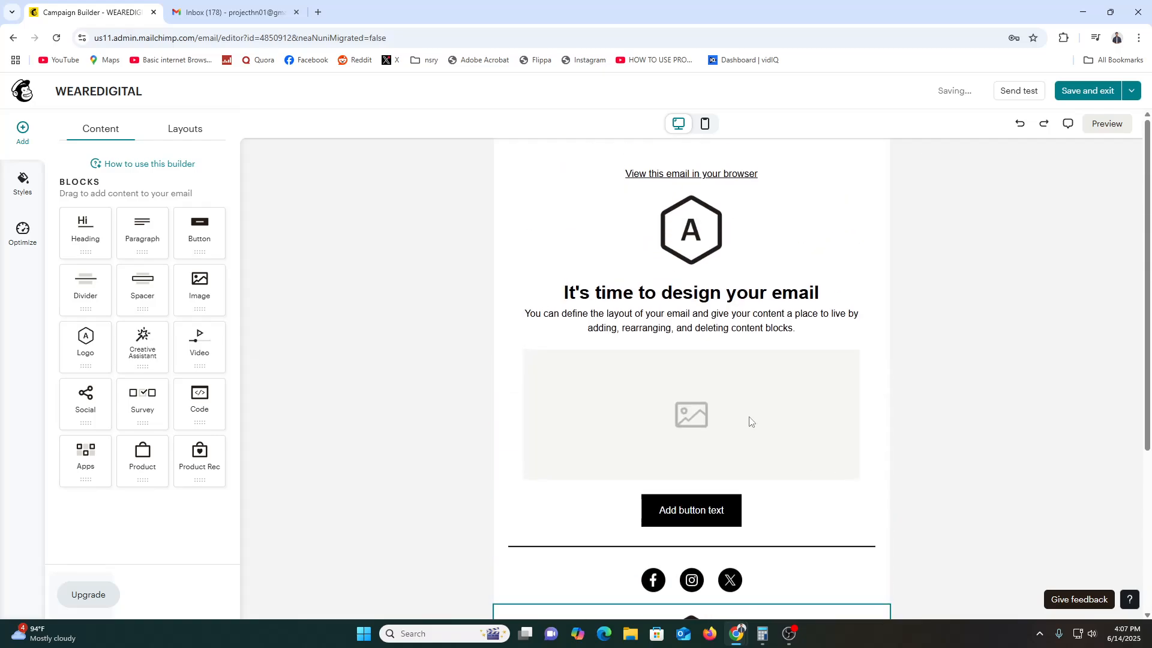
Upload the image MAHIM (2) from the Downloads folder as the logo in the email header.
{"action": "left_click", "coordinate": [746, 221]}
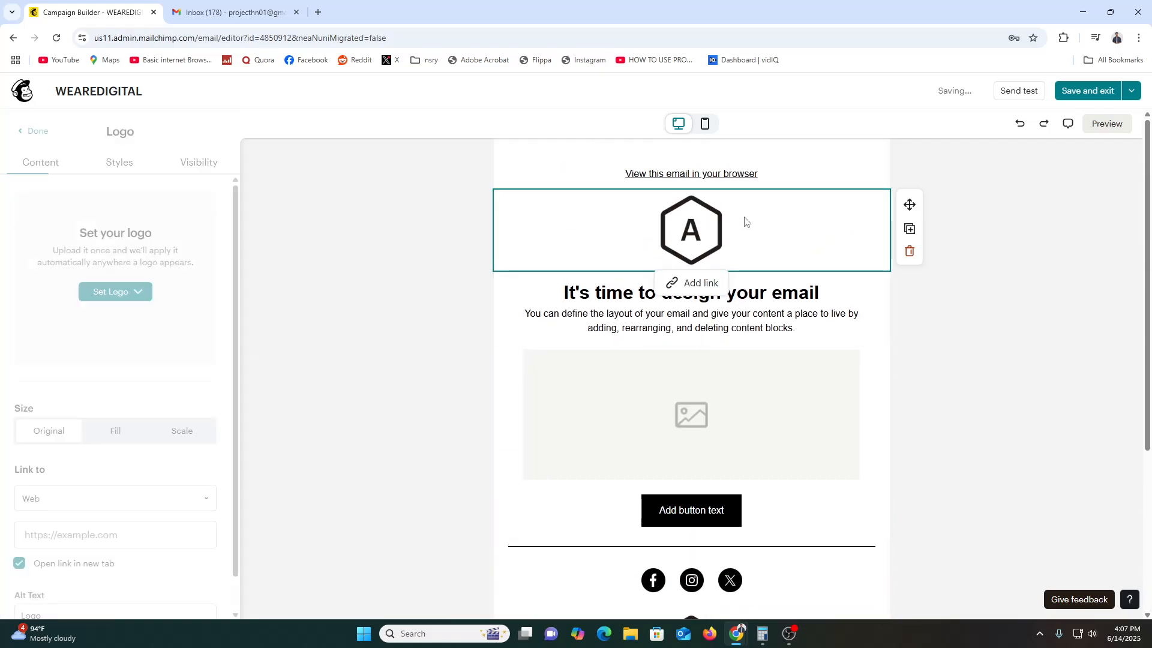
{"action": "left_click", "coordinate": [123, 297]}
{"action": "left_click", "coordinate": [123, 324]}
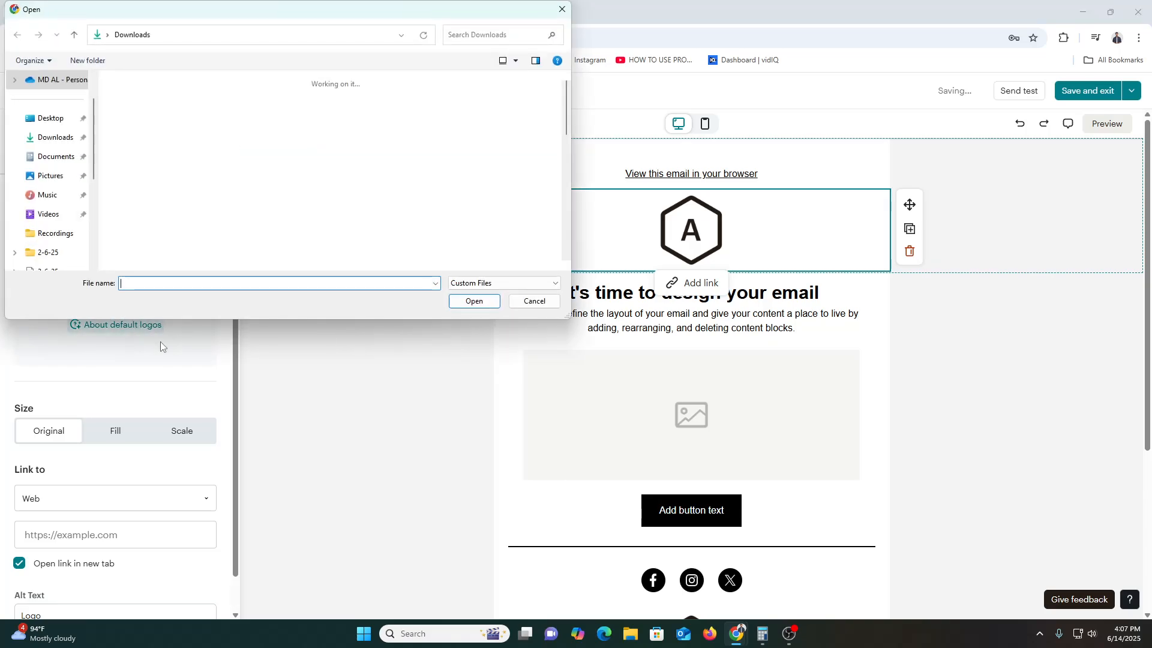
{"action": "scroll", "coordinate": [437, 192], "scroll_direction": "down", "scroll_amount": 2}
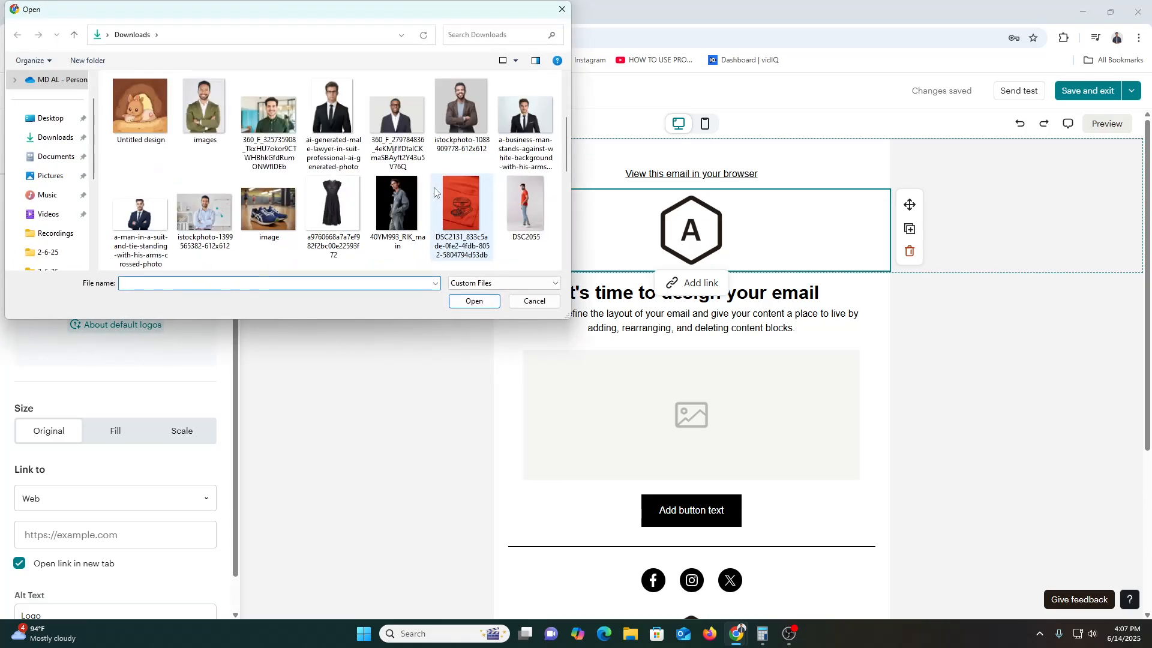
{"action": "scroll", "coordinate": [434, 192], "scroll_direction": "down", "scroll_amount": 5}
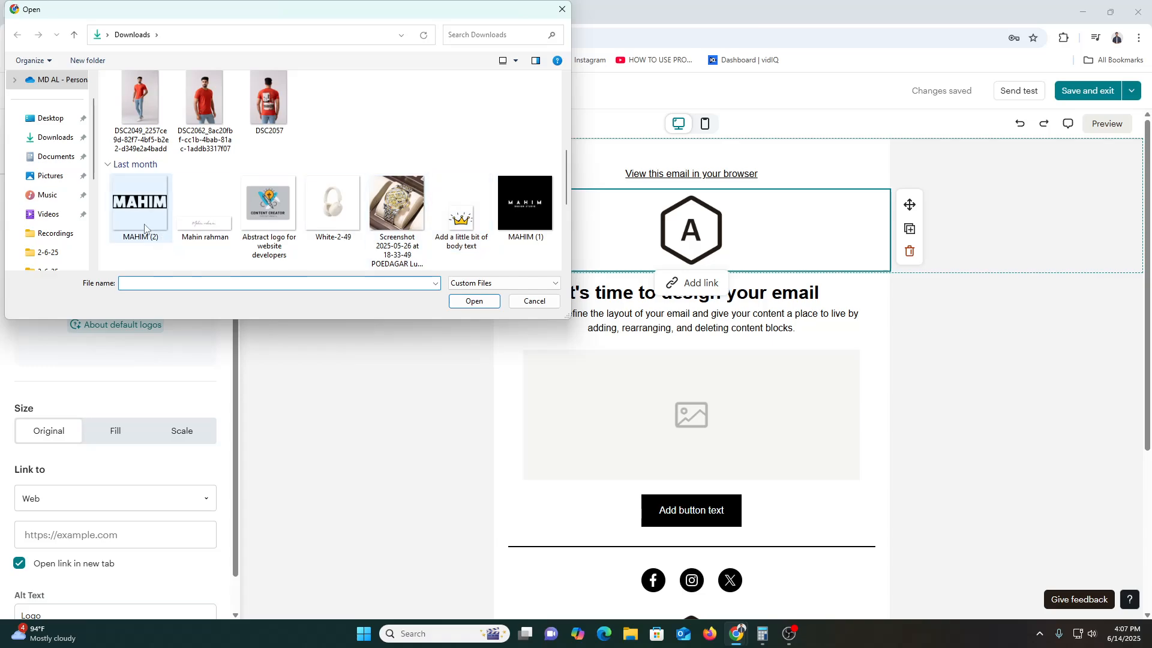
{"action": "double_click", "coordinate": [144, 227]}
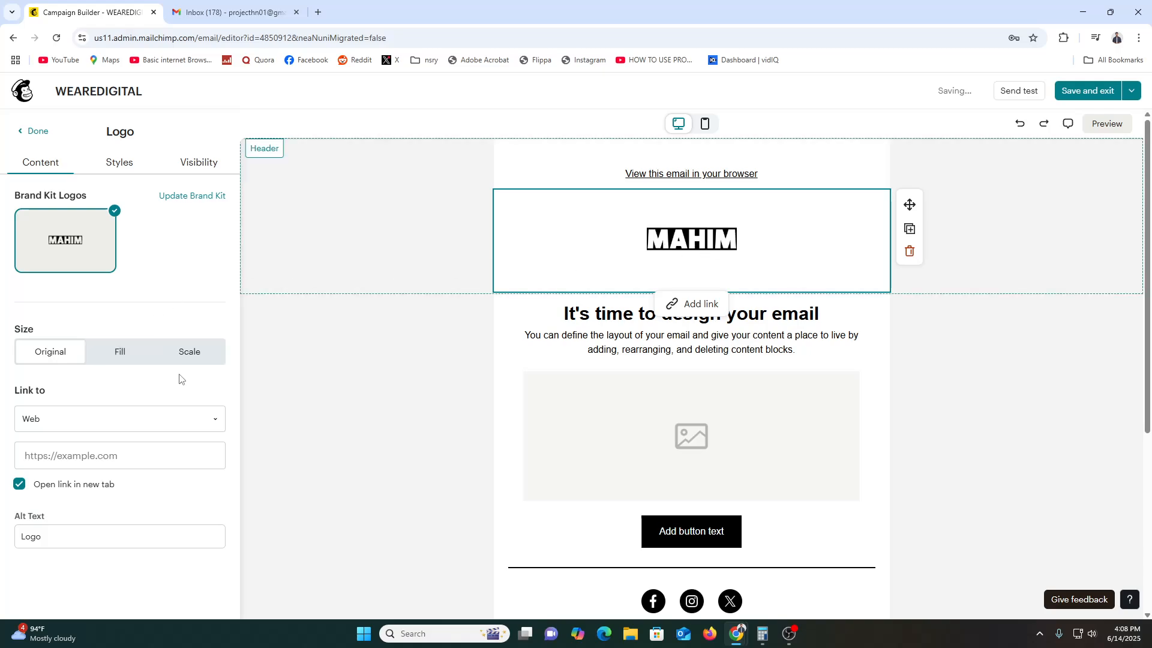
Try the Fill, Original and Scale size options on the header logo.
{"action": "left_click", "coordinate": [127, 355]}
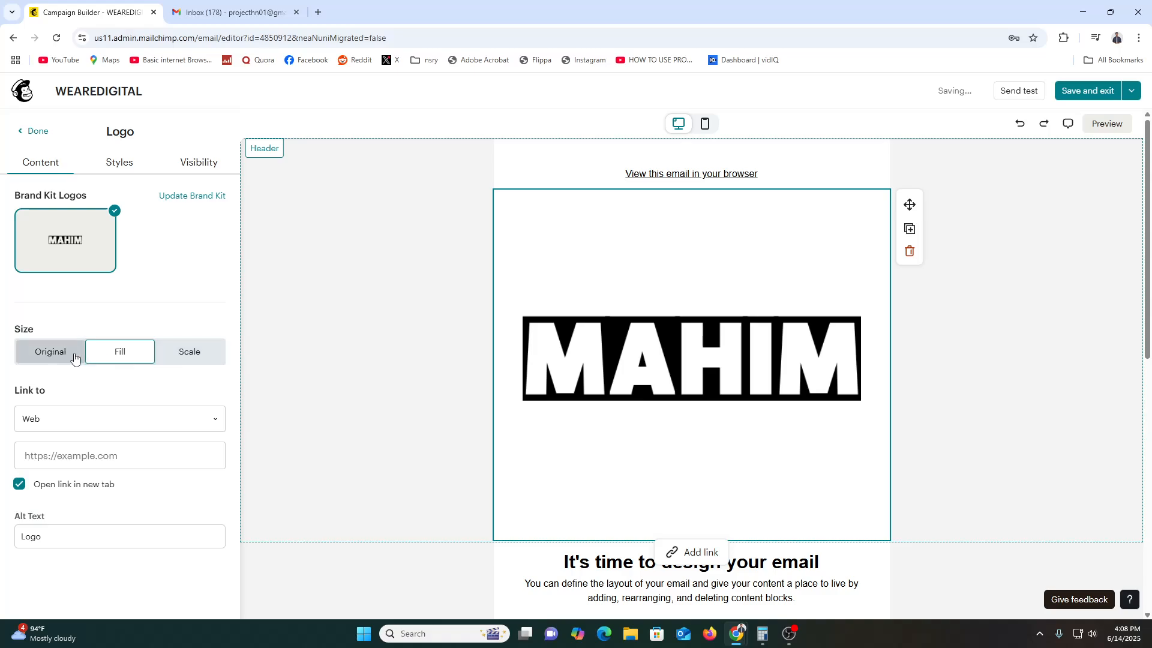
{"action": "left_click", "coordinate": [74, 359]}
{"action": "left_click", "coordinate": [90, 355]}
{"action": "left_click", "coordinate": [195, 354]}
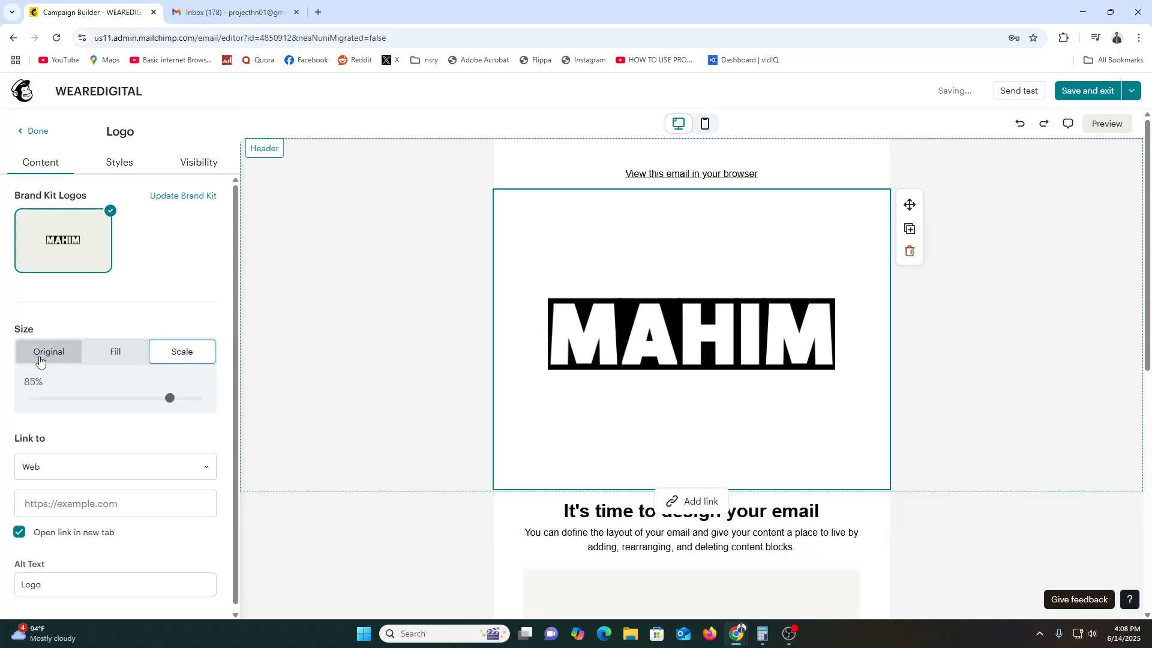
{"action": "left_click", "coordinate": [40, 360]}
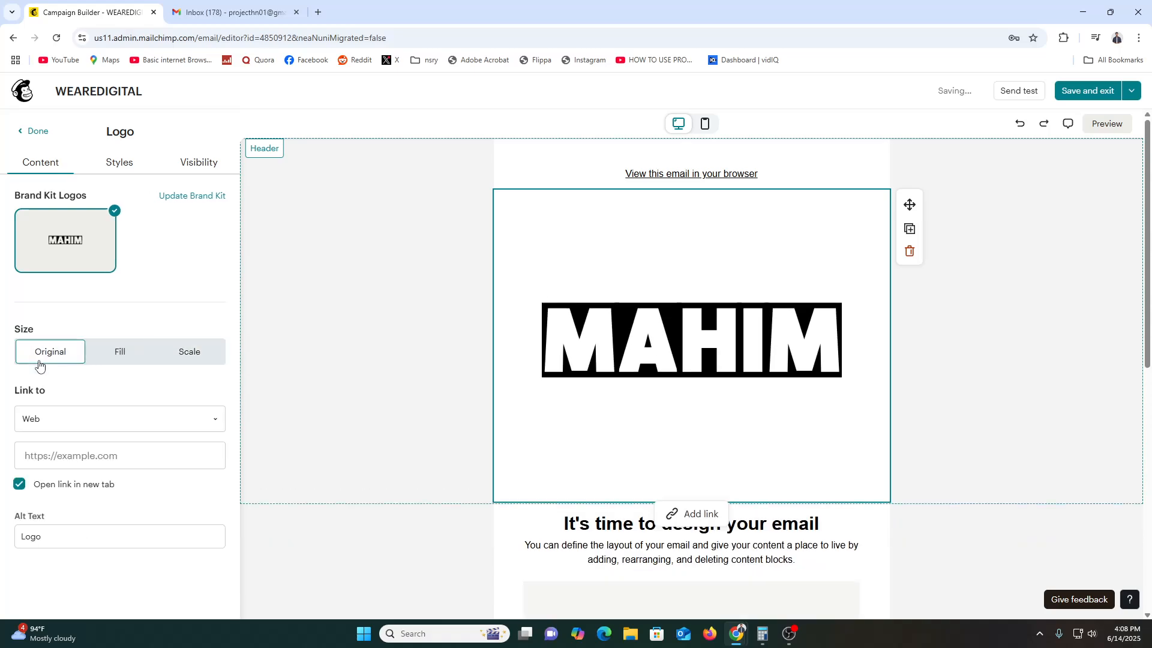
Scale the header logo to 18% and leave the logo block.
{"action": "left_click", "coordinate": [195, 357]}
{"action": "left_click_drag", "start_coordinate": [175, 400], "coordinate": [49, 406]}
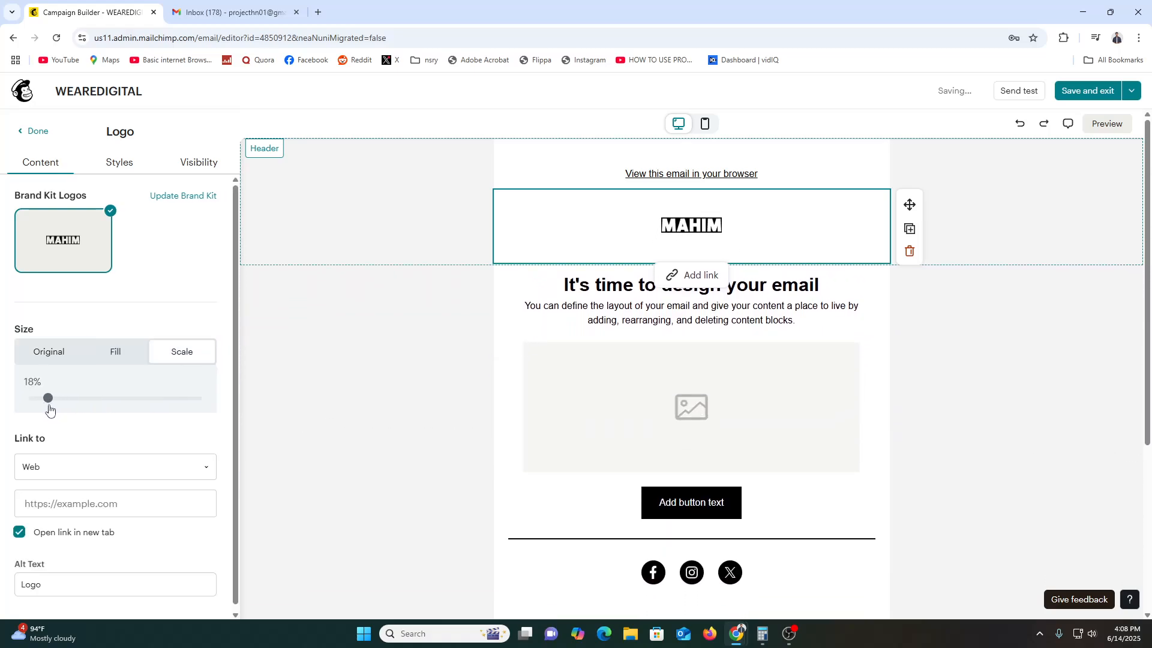
{"action": "left_click", "coordinate": [381, 324]}
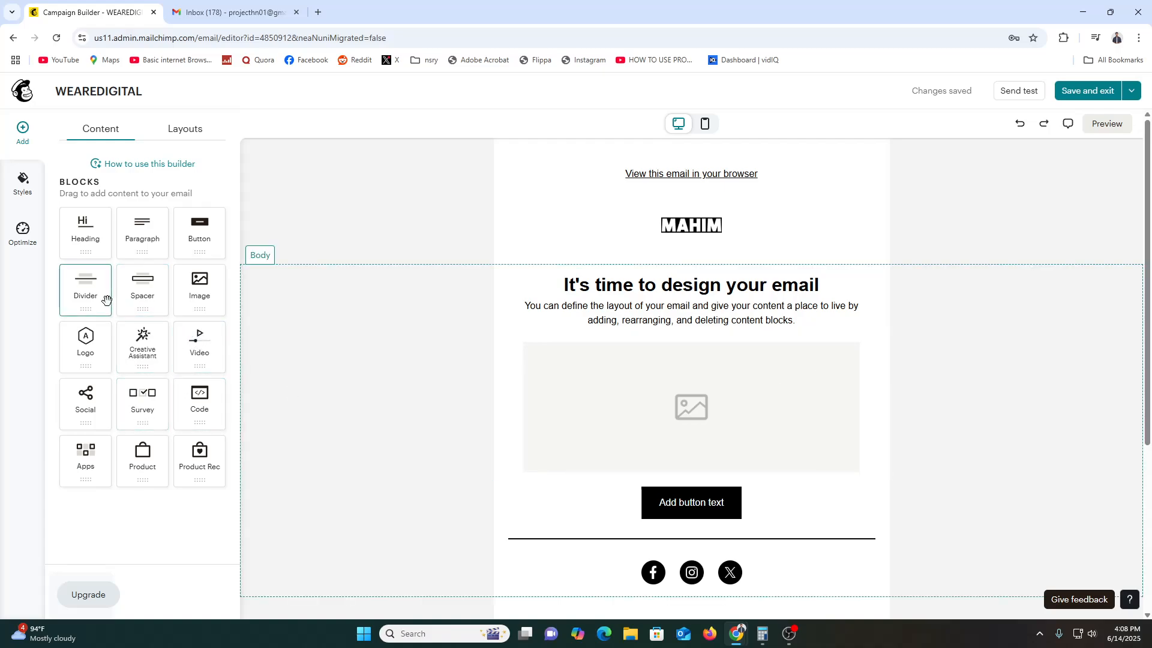
Insert a divider between the header logo and the main heading, and open the image placeholder block's settings.
{"action": "left_click_drag", "start_coordinate": [94, 294], "coordinate": [619, 273]}
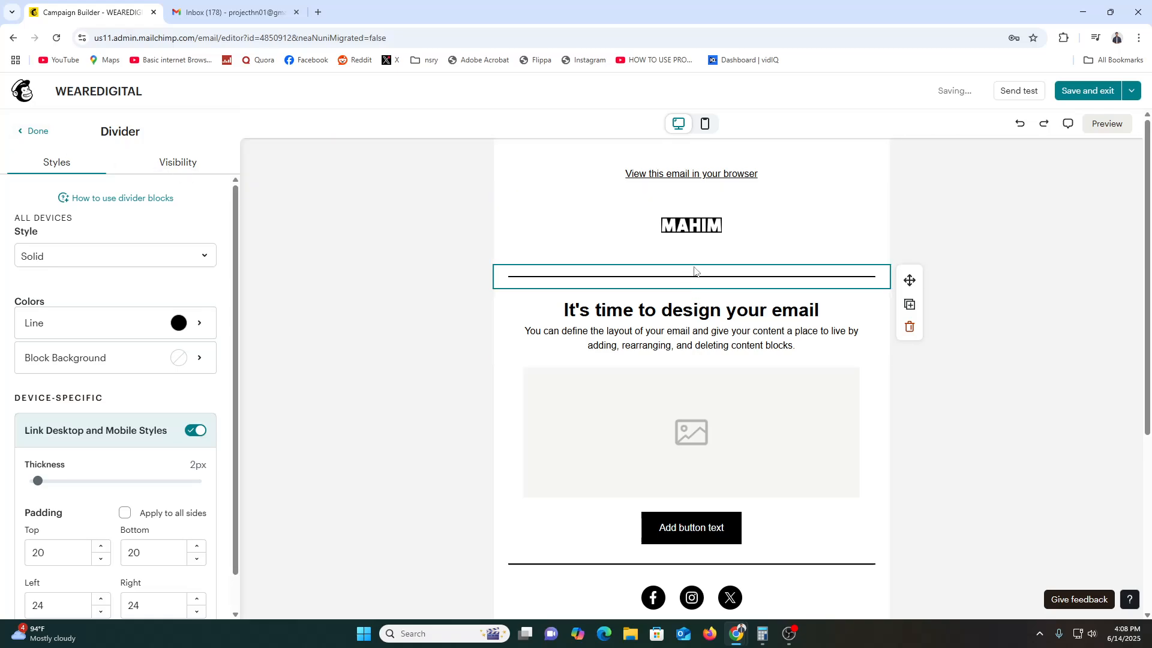
{"action": "left_click", "coordinate": [744, 452]}
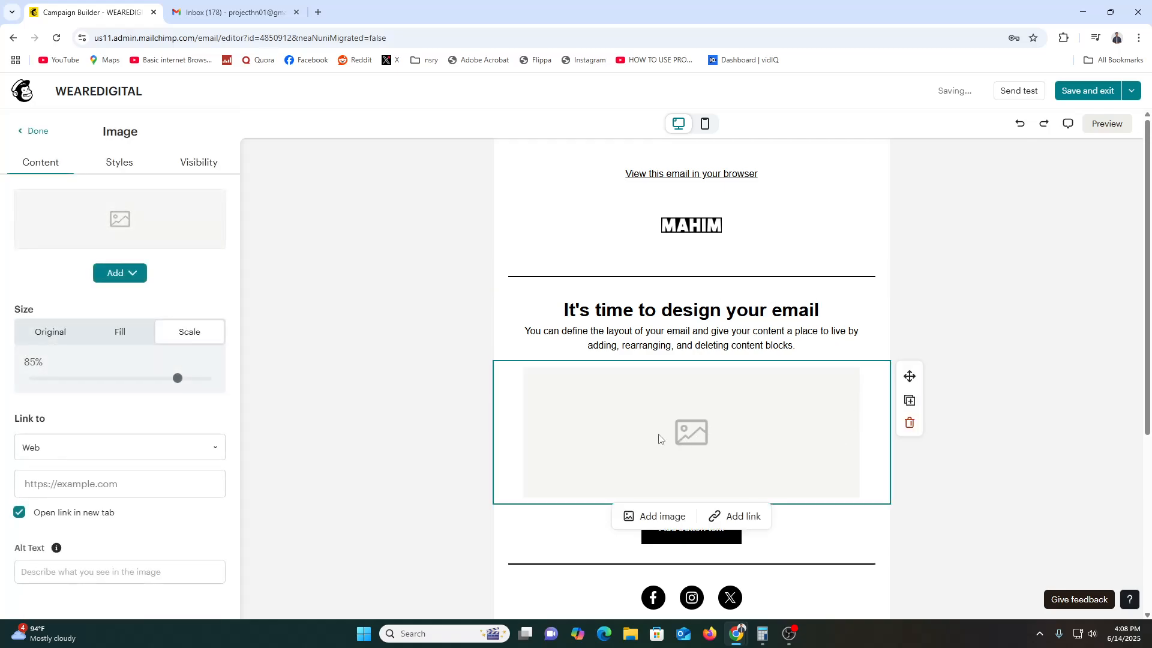
Replace the main heading text with "Don't forget to Subscribe our channel", keeping the paragraph beneath it.
{"action": "left_click", "coordinate": [645, 310]}
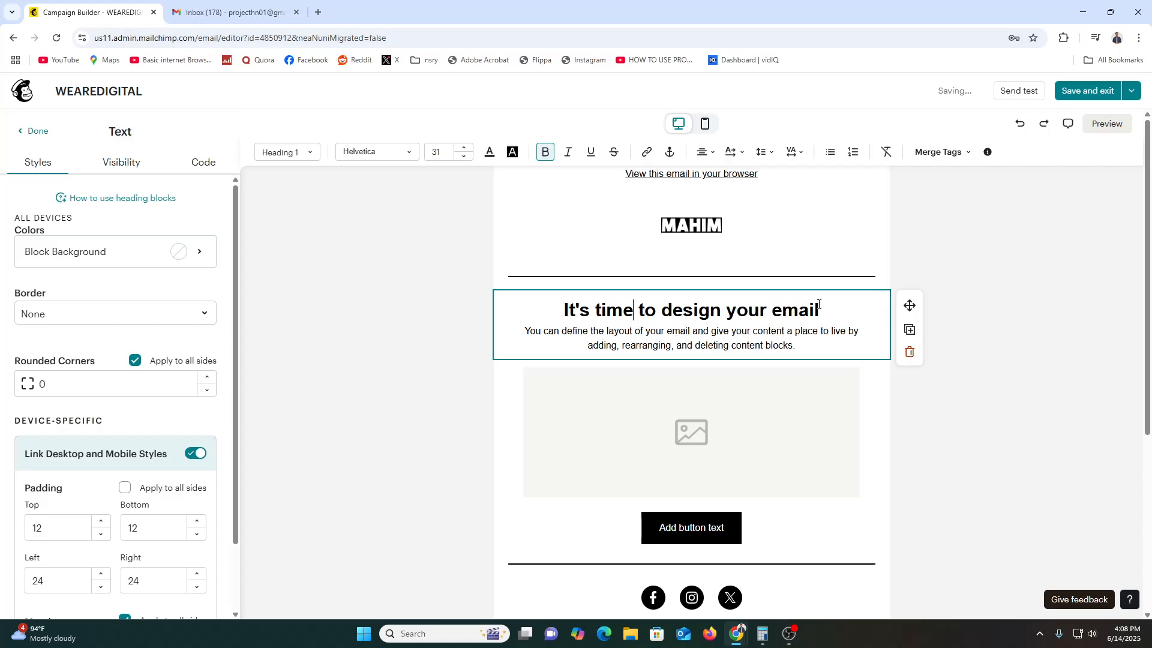
{"action": "left_click_drag", "start_coordinate": [819, 304], "coordinate": [547, 317]}
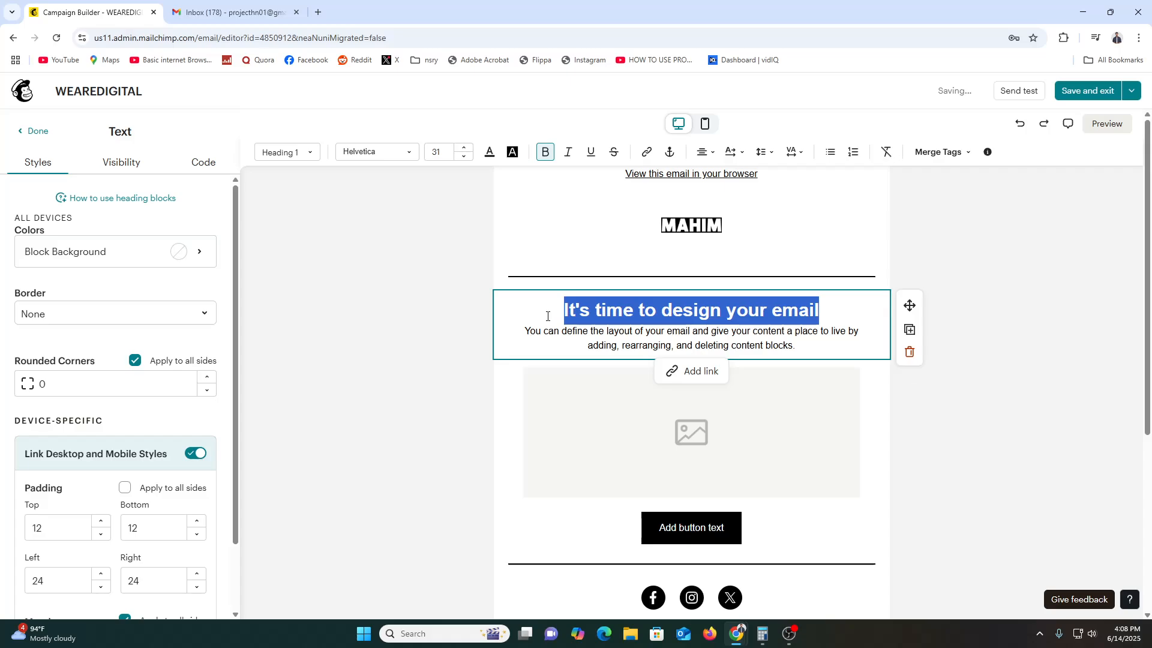
{"action": "type", "text": "DO"}
{"action": "key", "text": "BackSpace"}
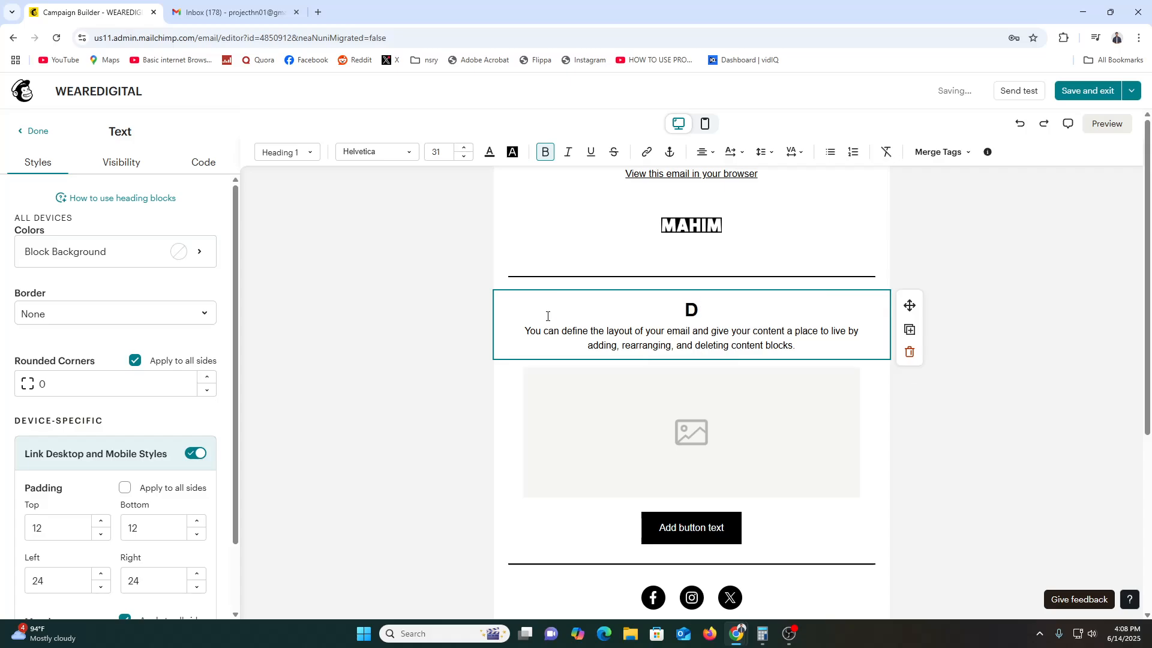
{"action": "type", "text": "pn't"}
{"action": "key", "text": "BackSpace"}
{"action": "key", "text": "BackSpace"}
{"action": "key", "text": "BackSpace"}
{"action": "key", "text": "BackSpace"}
{"action": "type", "text": "on't fopr"}
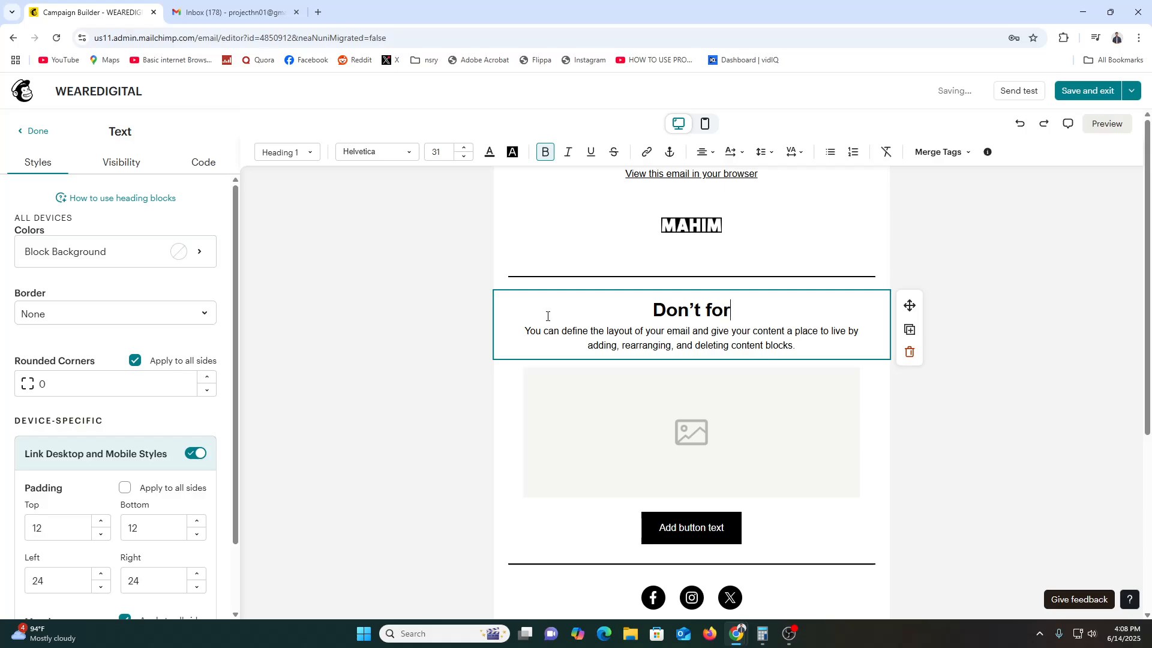
{"action": "type", "text": "to "}
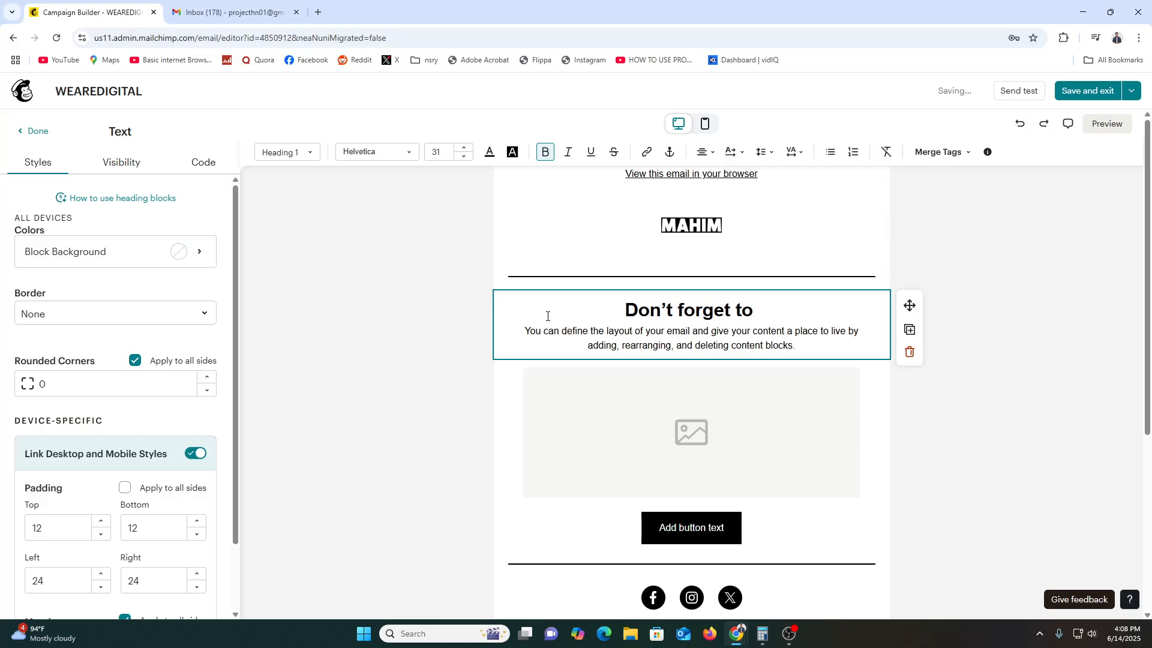
{"action": "type", "text": "Subscribe"}
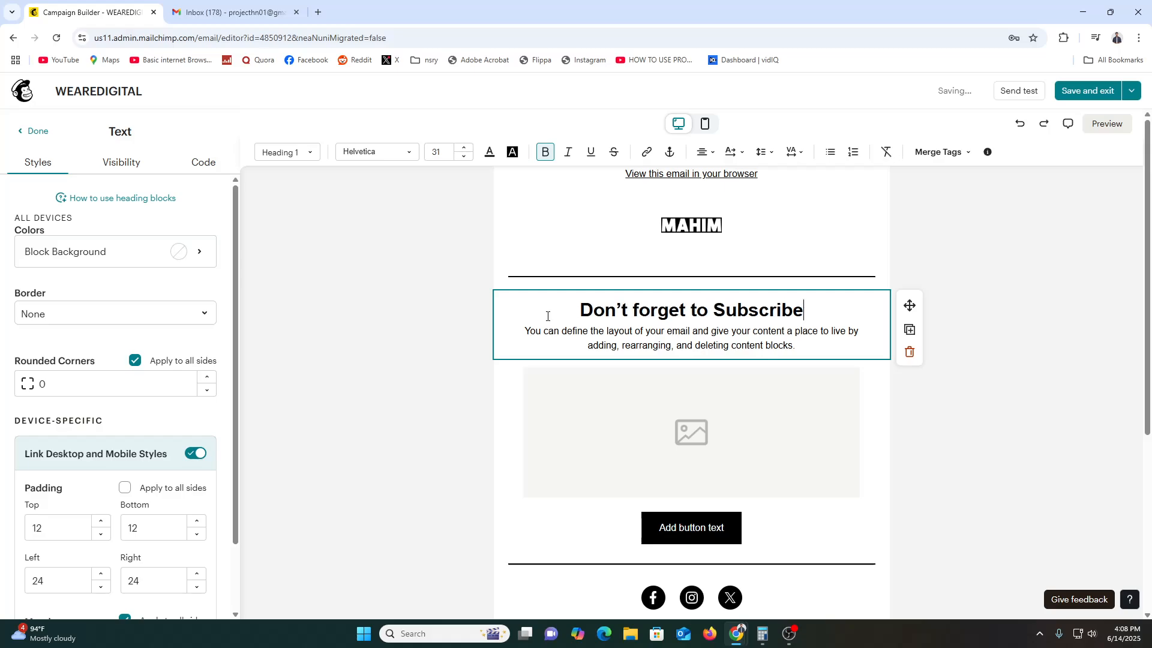
{"action": "type", "text": " our channel"}
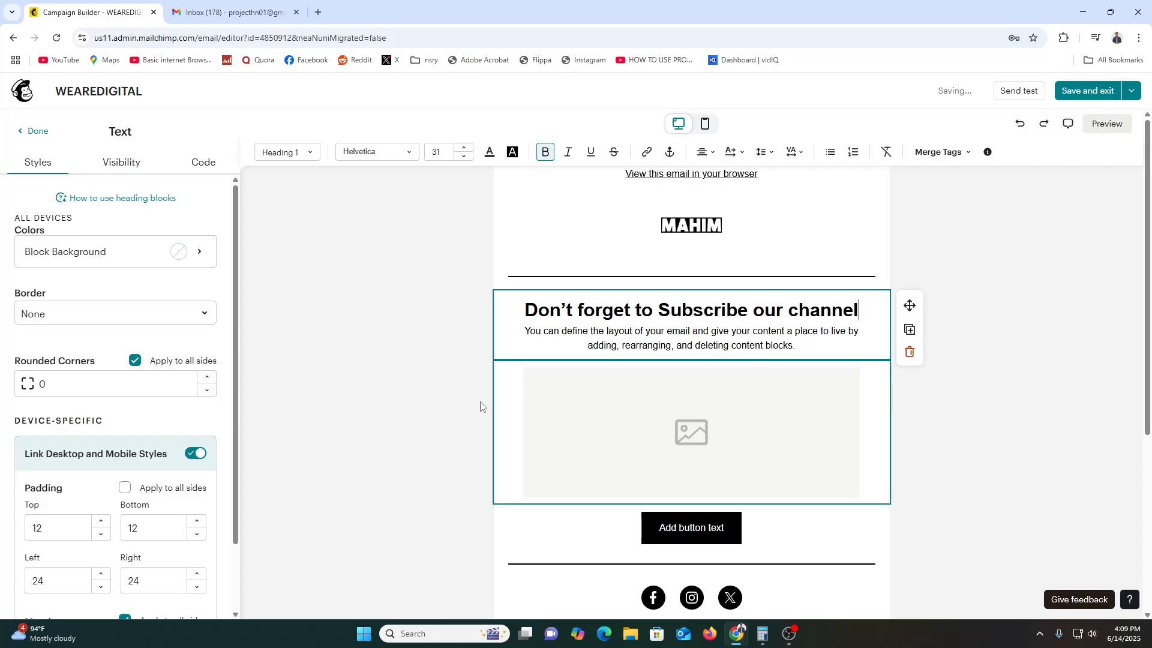
Upload the image Untitled design from the Downloads folder into the image placeholder block below the heading text.
{"action": "left_click", "coordinate": [686, 442]}
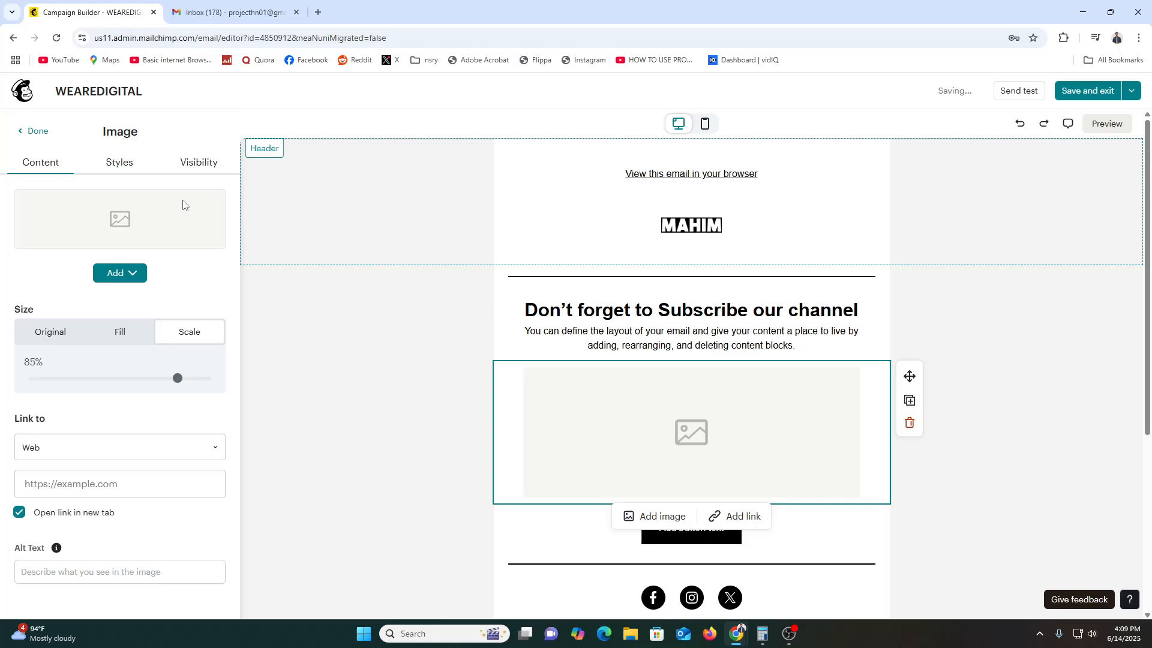
{"action": "left_click", "coordinate": [127, 274]}
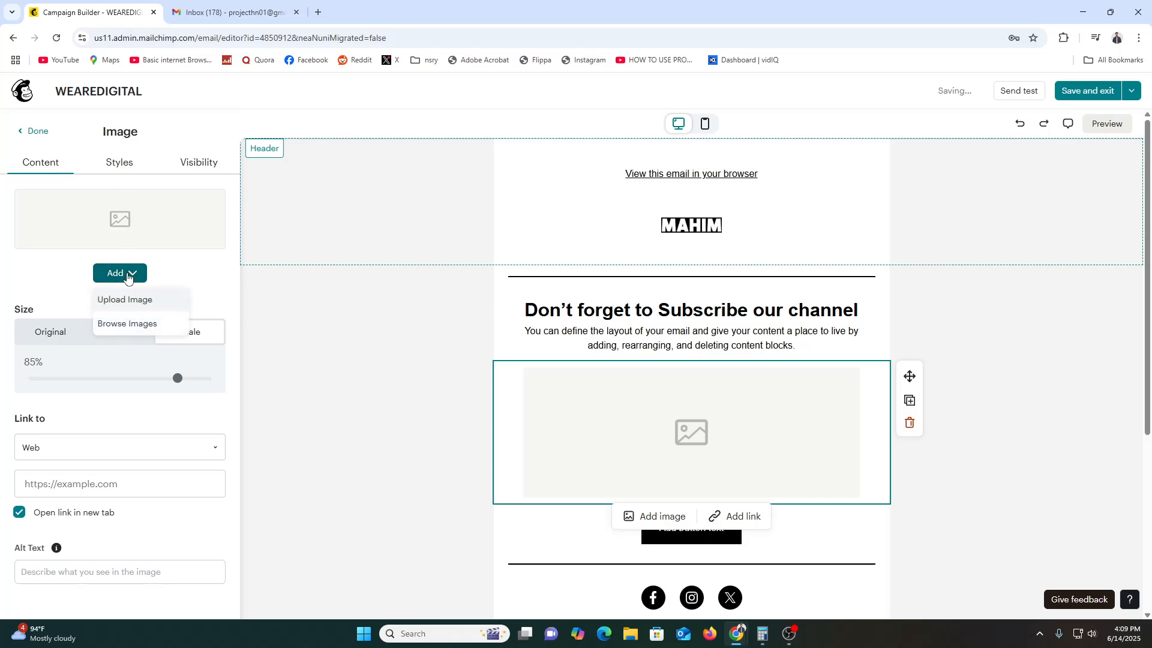
{"action": "left_click", "coordinate": [135, 307]}
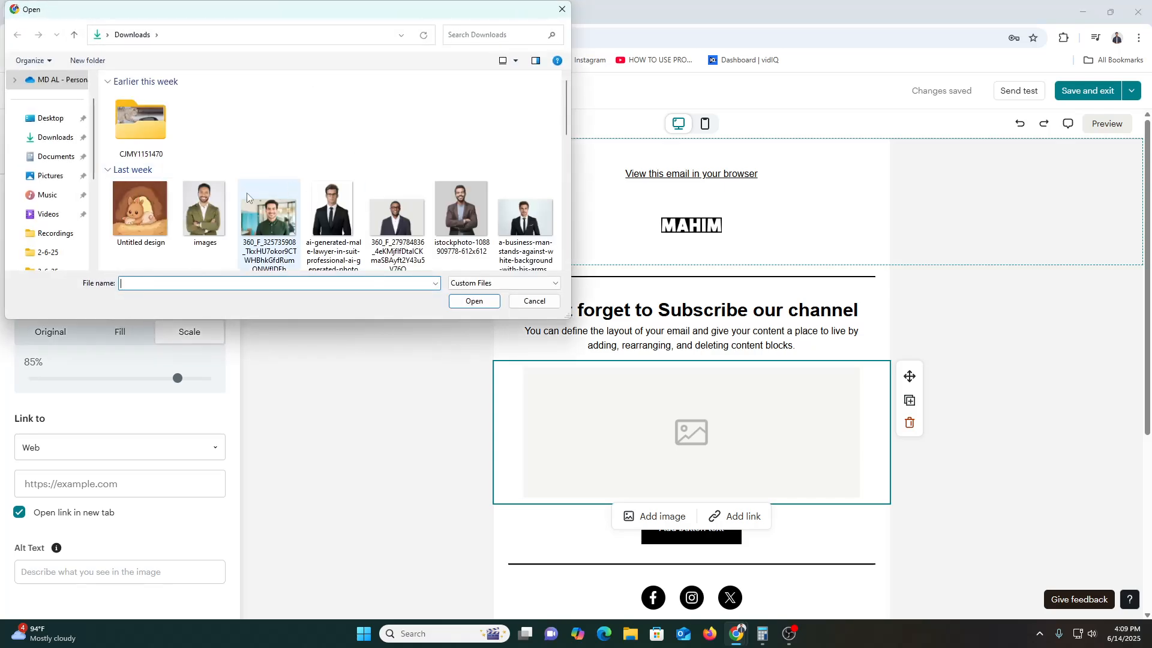
{"action": "double_click", "coordinate": [157, 210]}
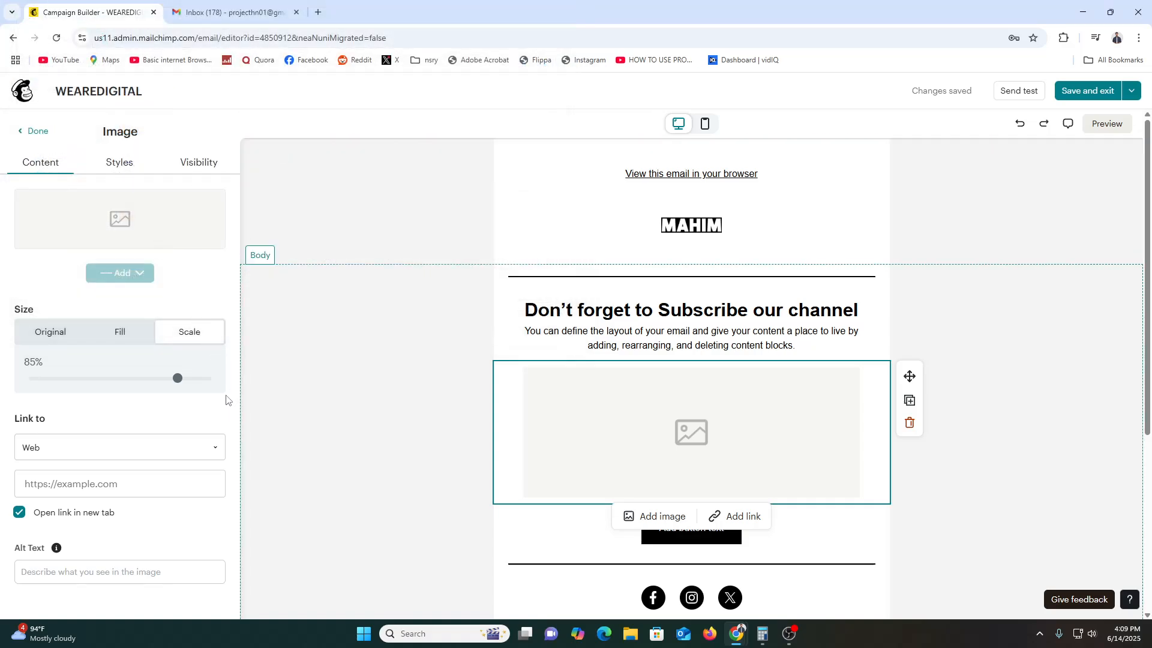